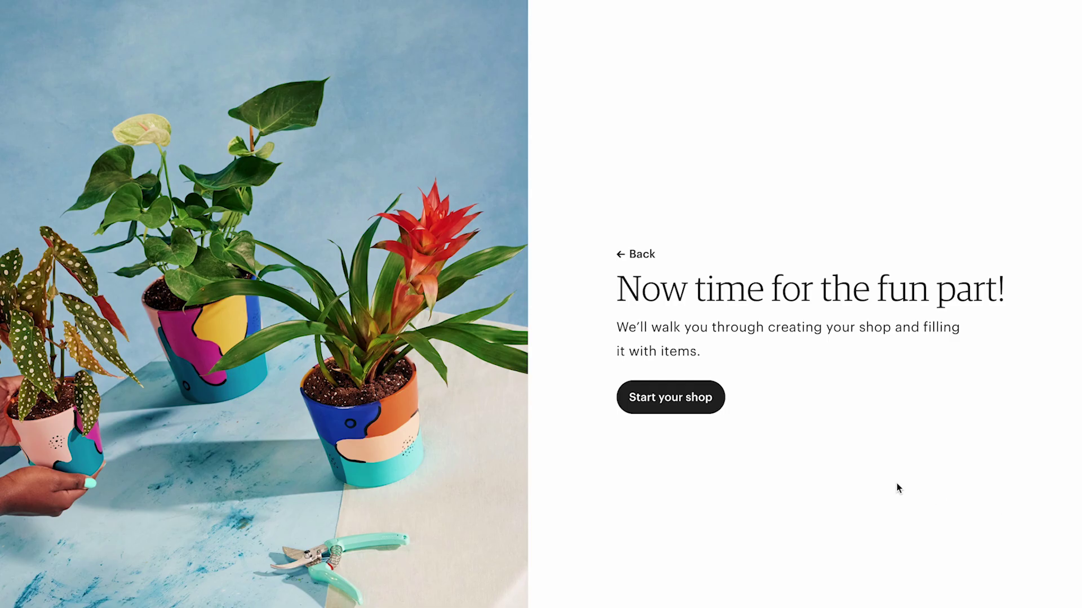
Start the shop setup with English, United States and US dollar preferences, and name the shop MeowBrew.
{"action": "left_click", "coordinate": [698, 407]}
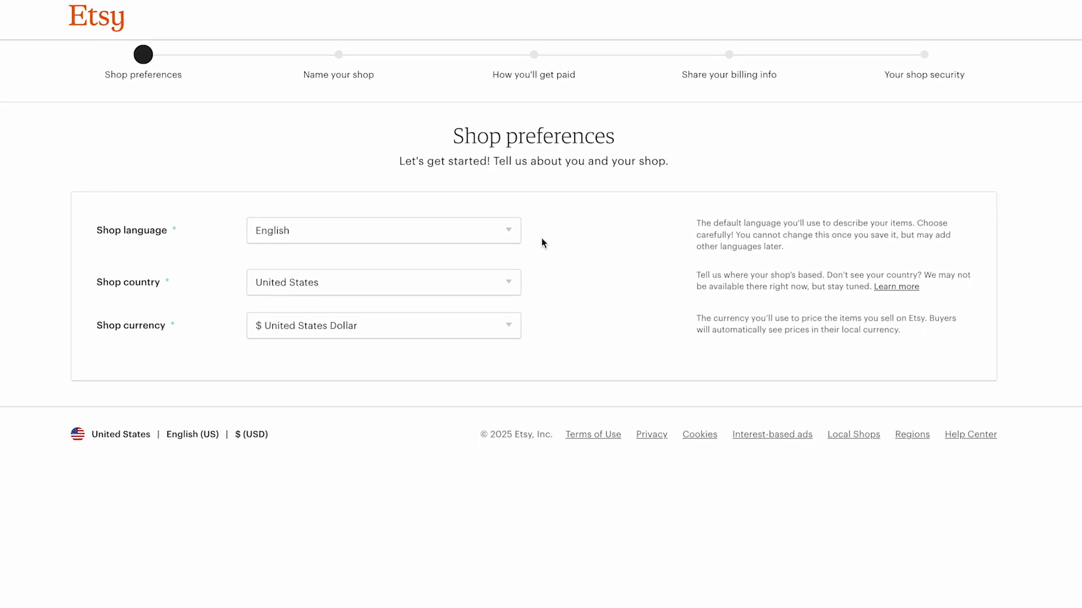
{"action": "left_click", "coordinate": [907, 603]}
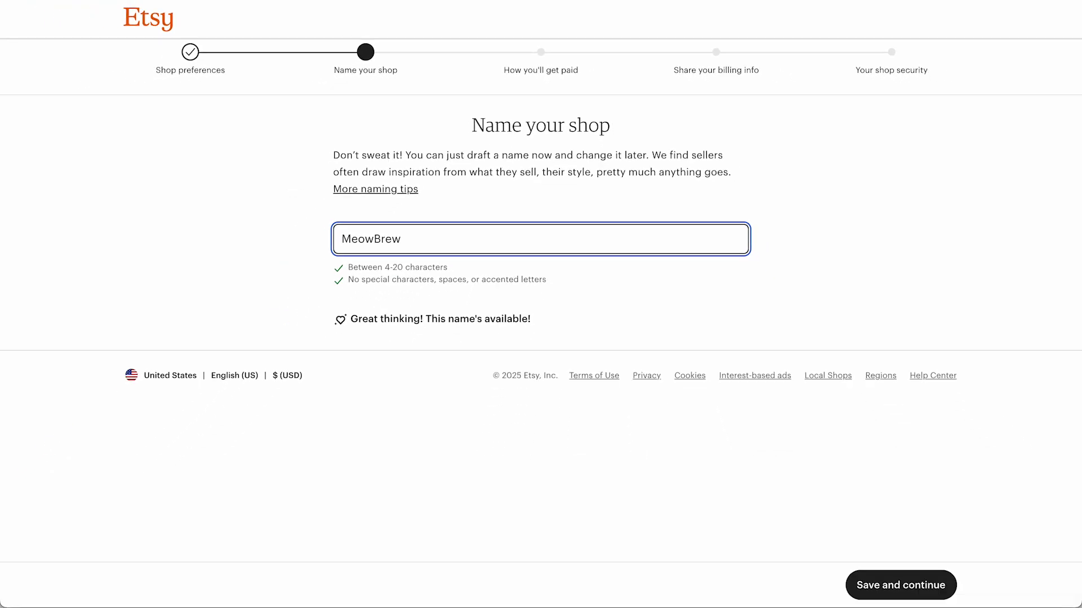
{"action": "left_click", "coordinate": [928, 587]}
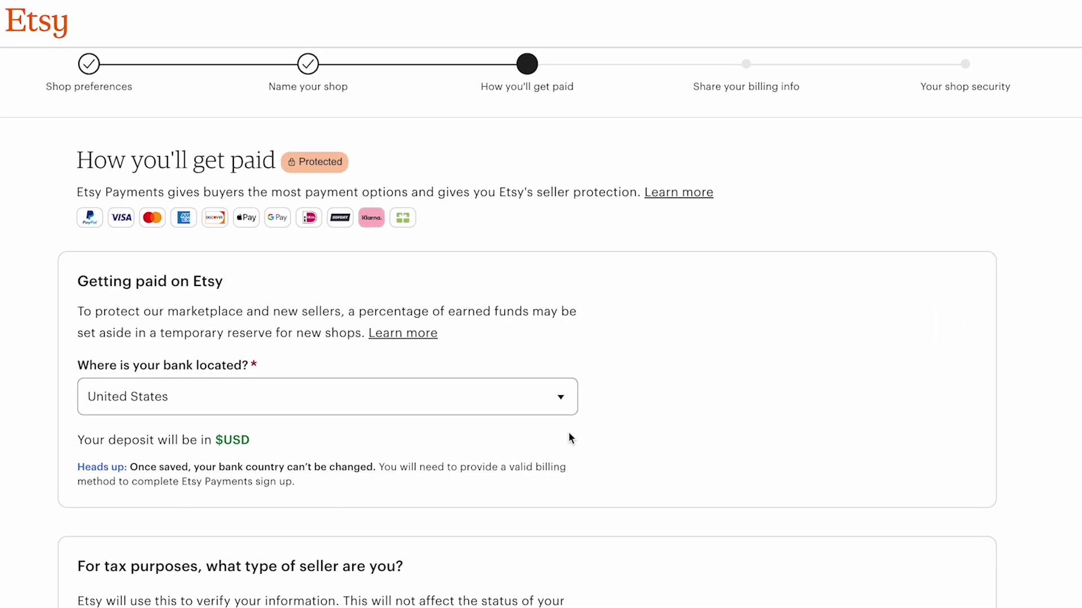
Complete the payout setup as an individual seller with a United States bank, connecting the account via Plaid.
{"action": "scroll", "coordinate": [569, 438], "scroll_direction": "down", "scroll_amount": 5}
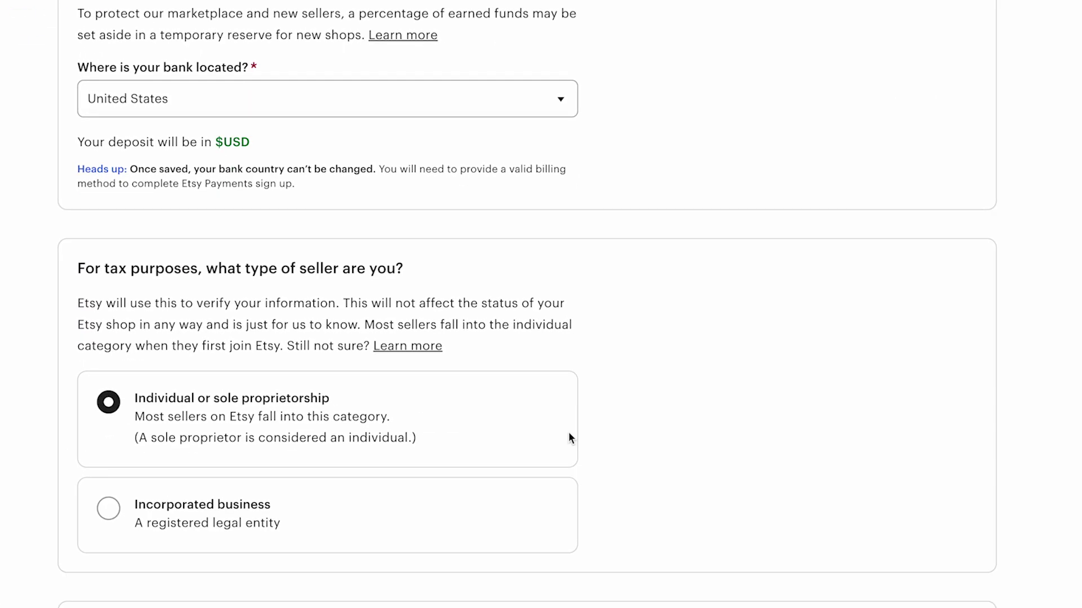
{"action": "scroll", "coordinate": [408, 376], "scroll_direction": "down", "scroll_amount": 6}
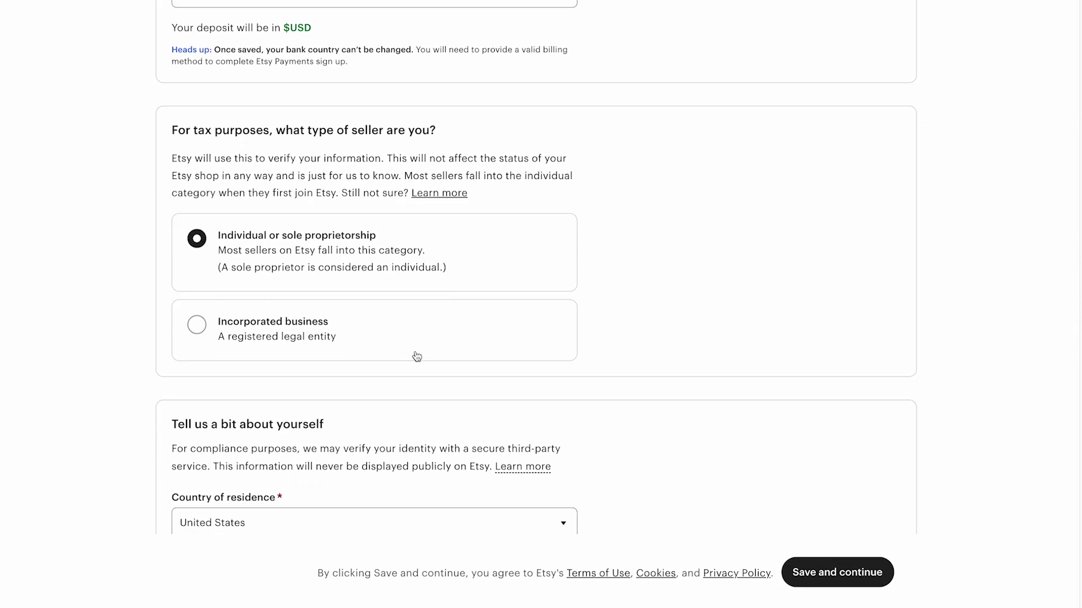
{"action": "scroll", "coordinate": [416, 356], "scroll_direction": "down", "scroll_amount": 7}
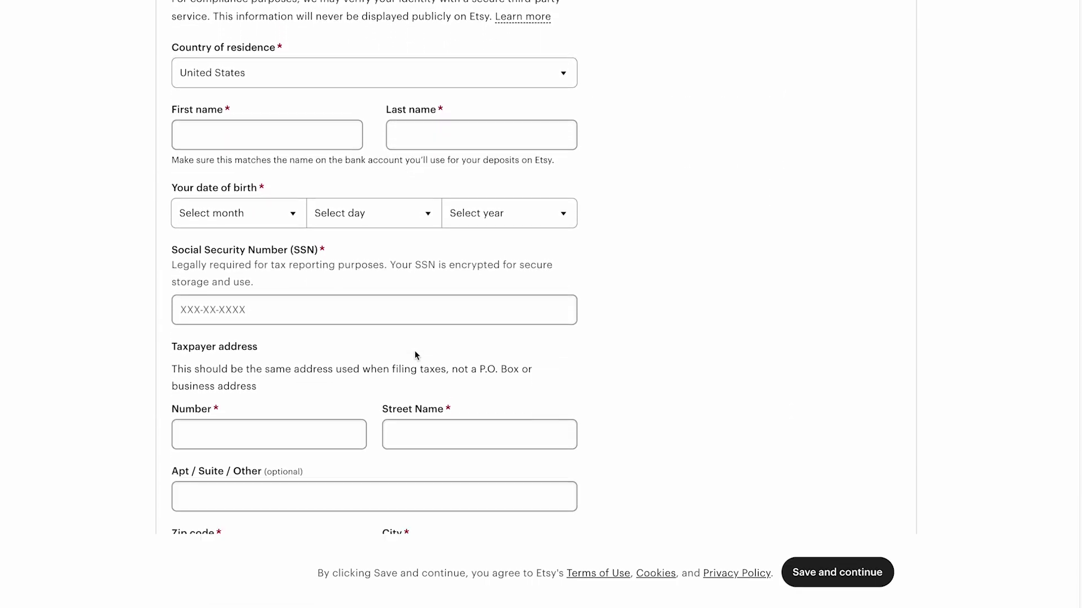
{"action": "scroll", "coordinate": [416, 356], "scroll_direction": "down", "scroll_amount": 1}
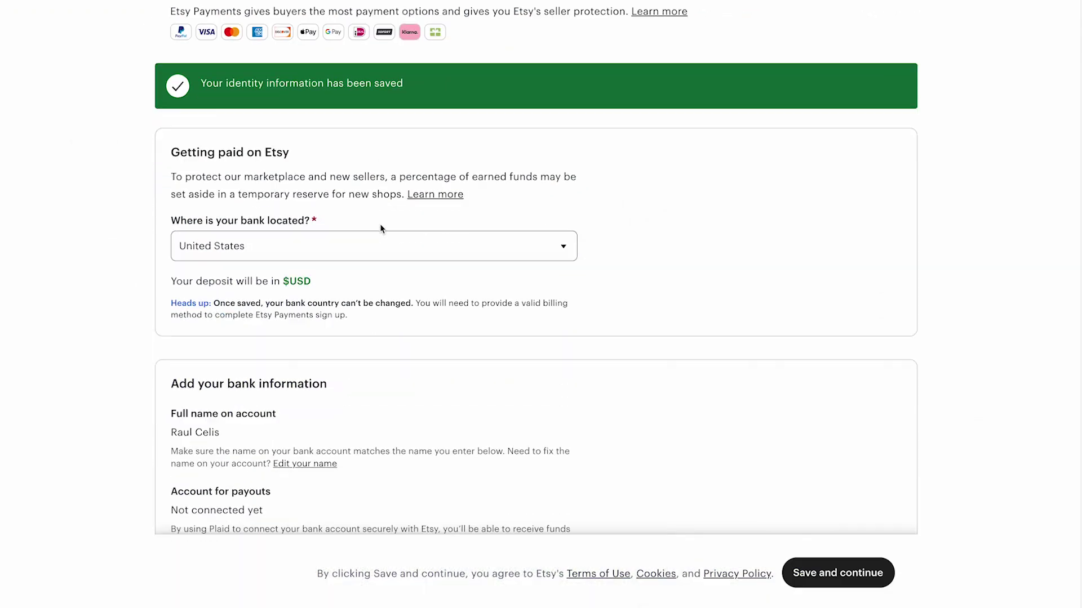
{"action": "scroll", "coordinate": [380, 224], "scroll_direction": "down", "scroll_amount": 2}
{"action": "left_click", "coordinate": [267, 513]}
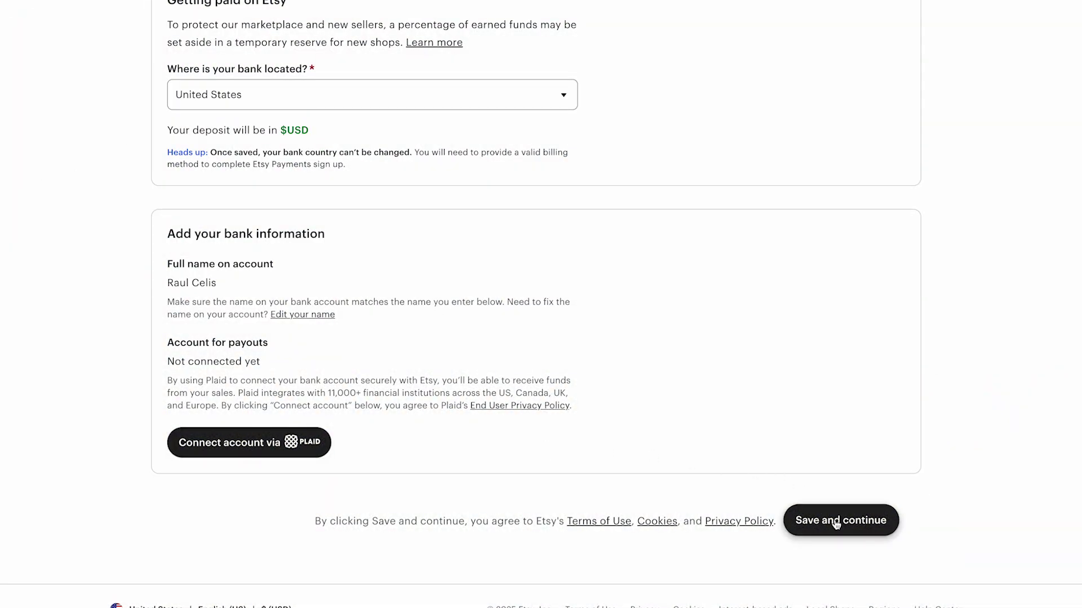
{"action": "left_click", "coordinate": [836, 522]}
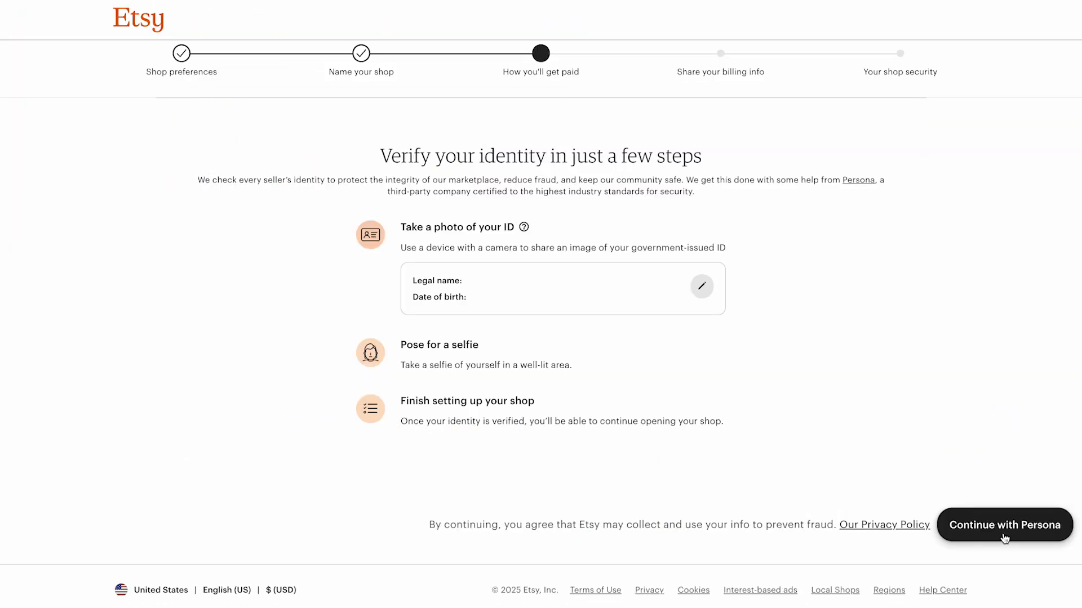
Start the identity verification with Persona, using the express review with biometric info.
{"action": "left_click", "coordinate": [1003, 536]}
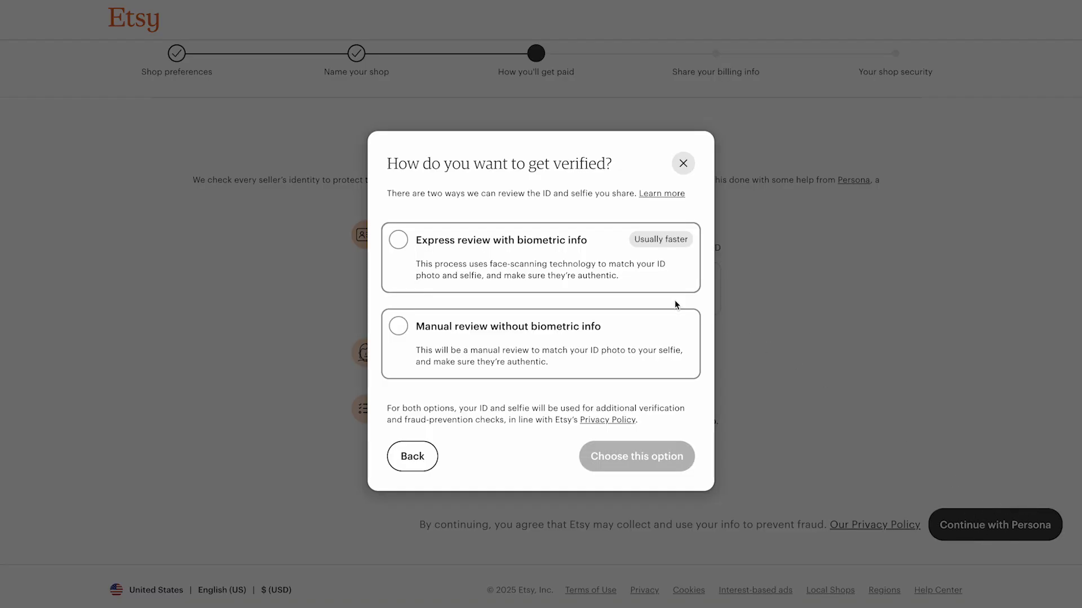
{"action": "left_click", "coordinate": [561, 274]}
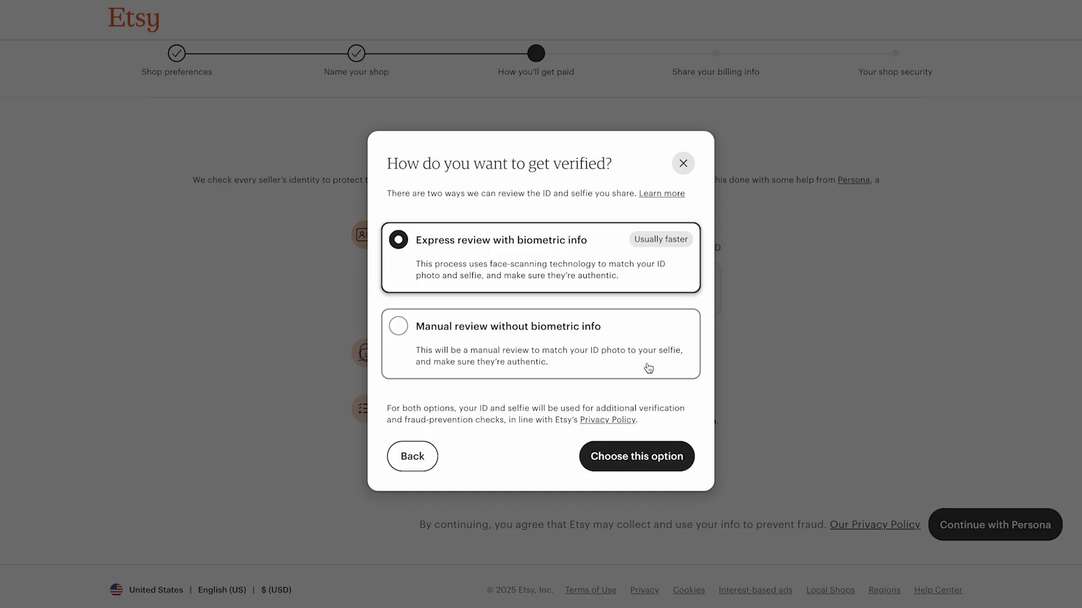
{"action": "left_click", "coordinate": [647, 457]}
{"action": "left_click", "coordinate": [603, 470]}
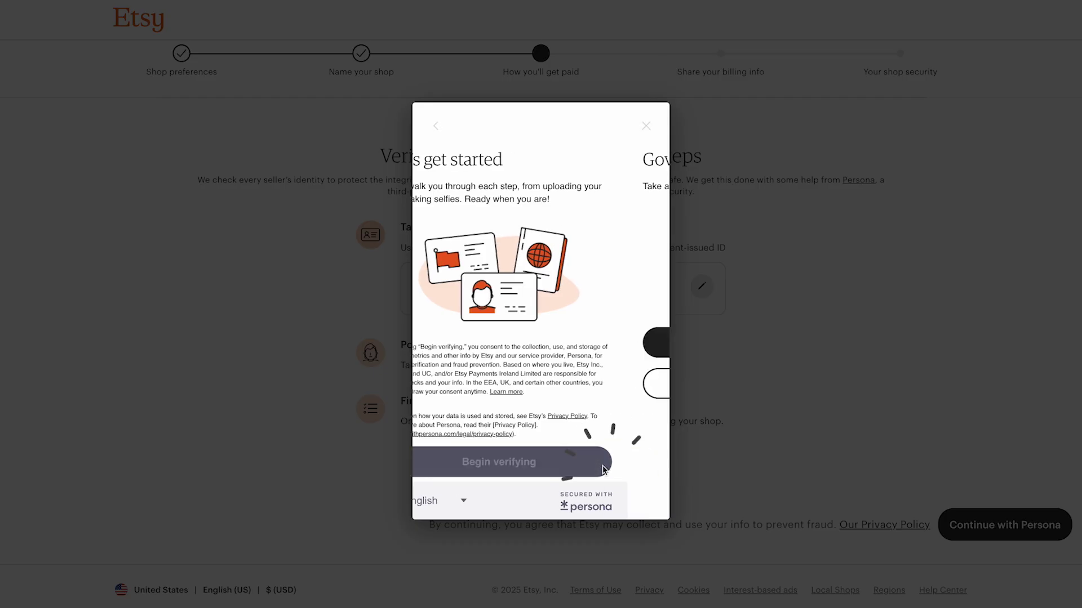
{"action": "left_click", "coordinate": [598, 346]}
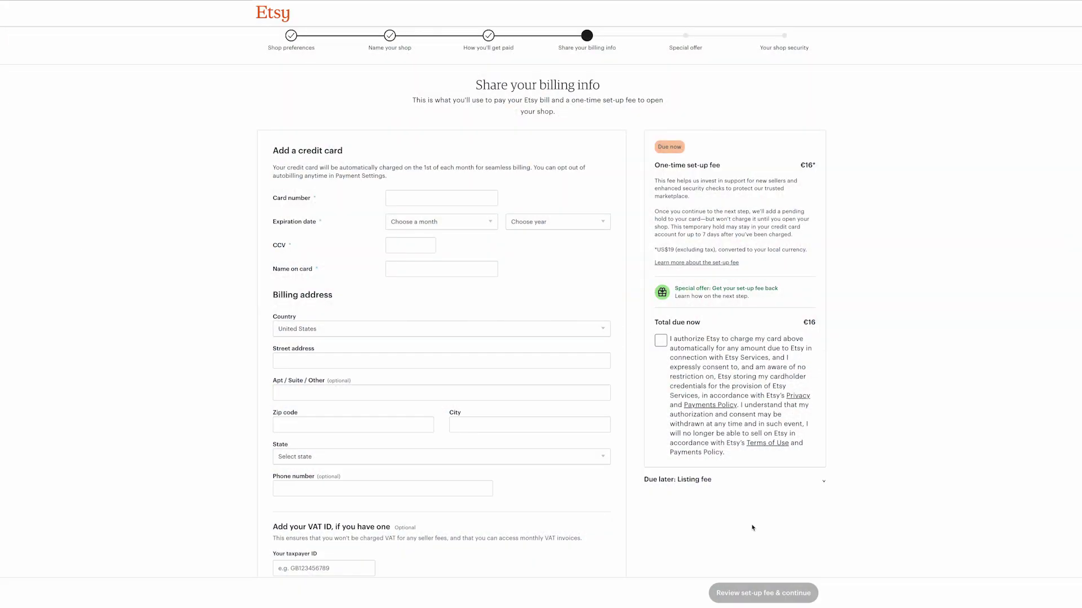
Authorize Etsy to charge the billing card and approve the pending hold for the one-time set-up fee.
{"action": "left_click", "coordinate": [661, 341]}
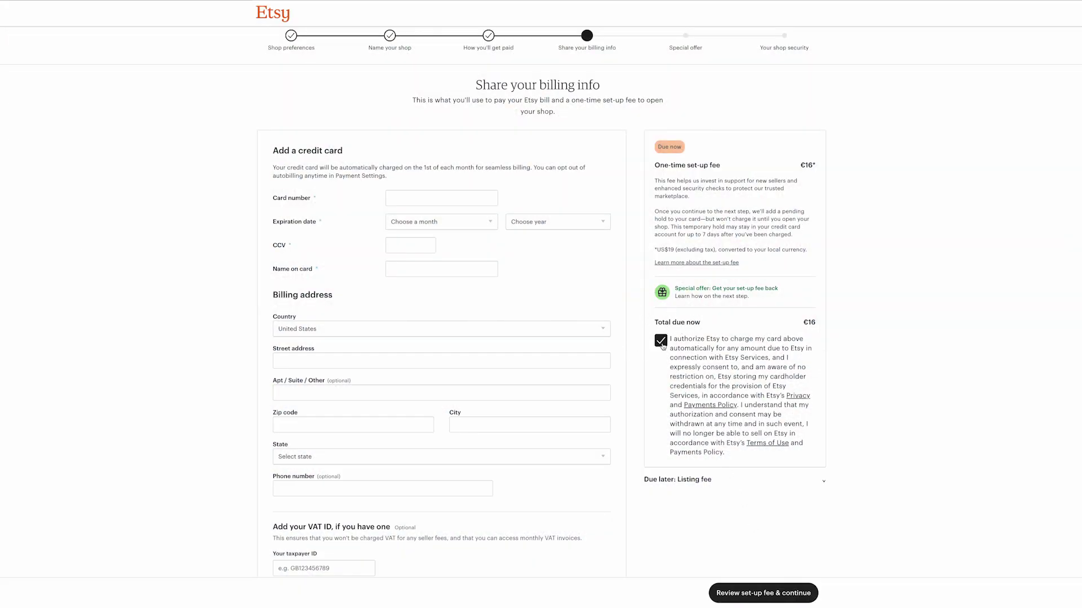
{"action": "left_click", "coordinate": [795, 588]}
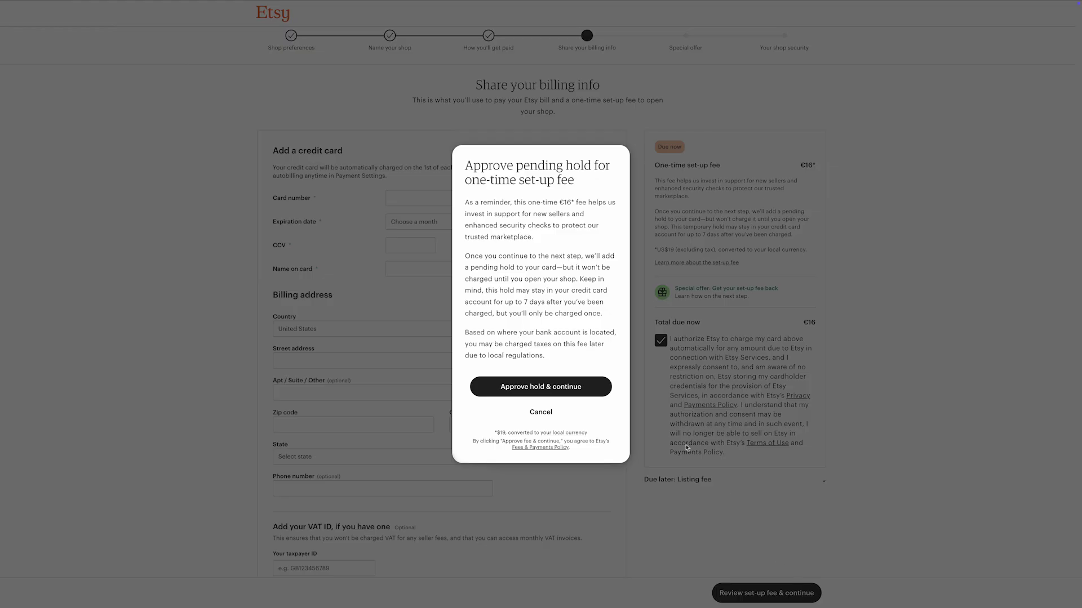
{"action": "left_click", "coordinate": [609, 391]}
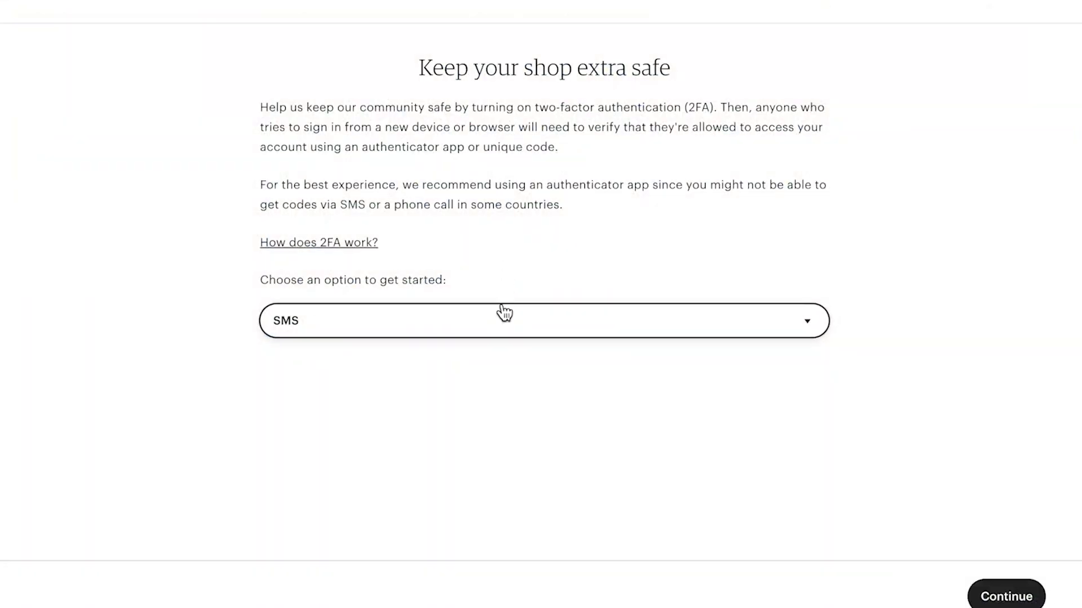
Set up two-factor authentication with the Authenticator App option and open the shop.
{"action": "left_click", "coordinate": [497, 322]}
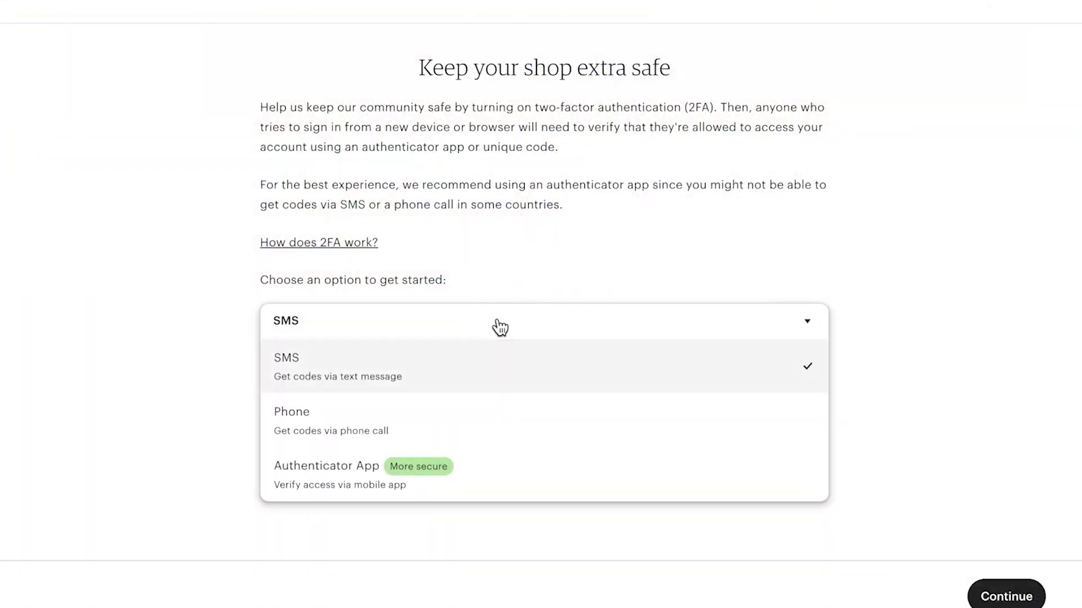
{"action": "left_click", "coordinate": [486, 472]}
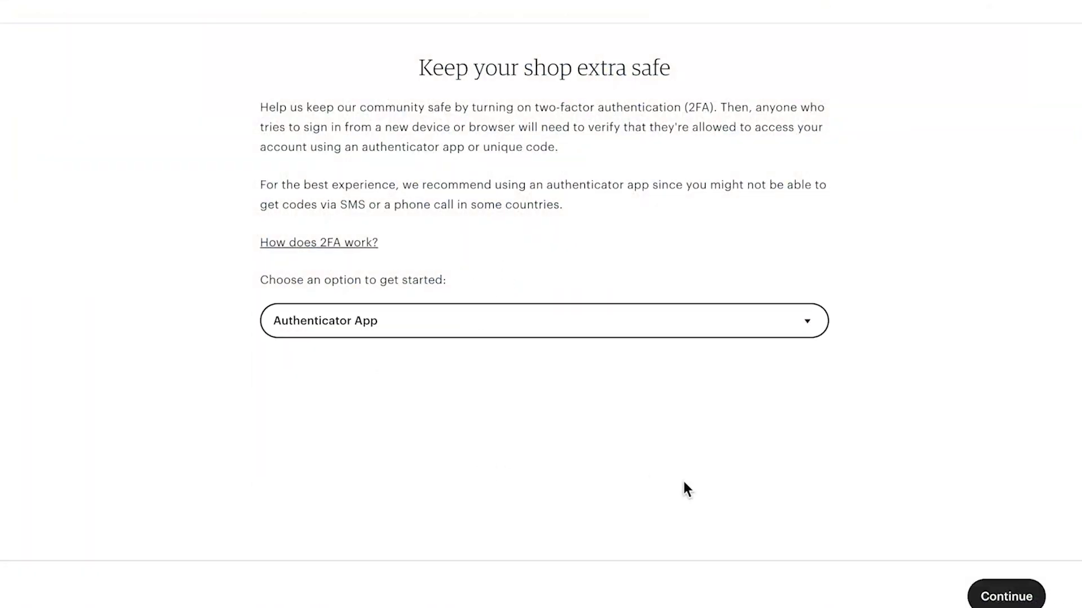
{"action": "left_click", "coordinate": [1003, 600]}
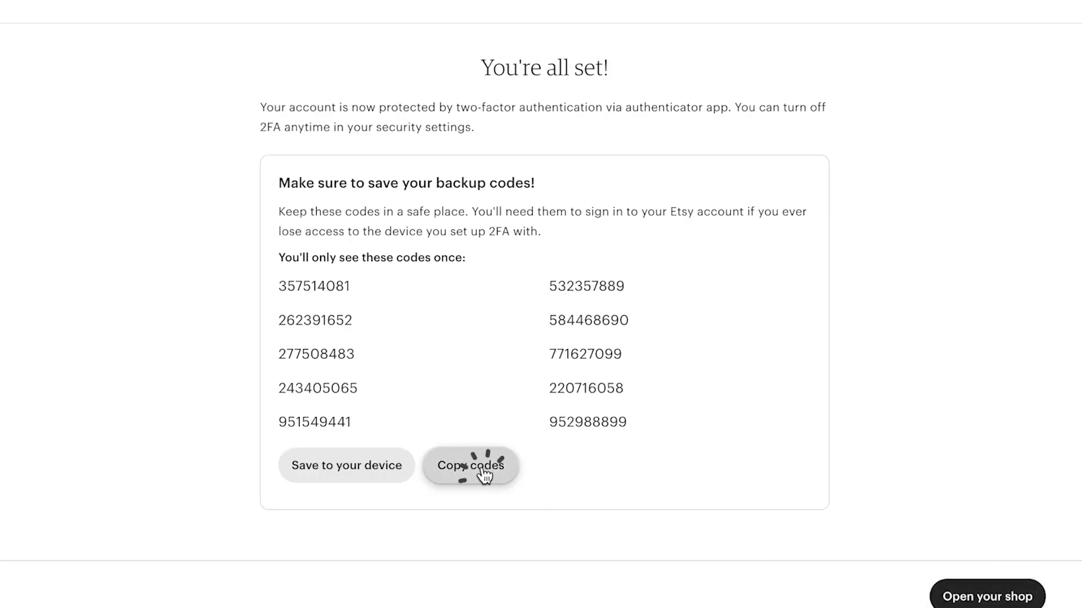
{"action": "left_click", "coordinate": [986, 598]}
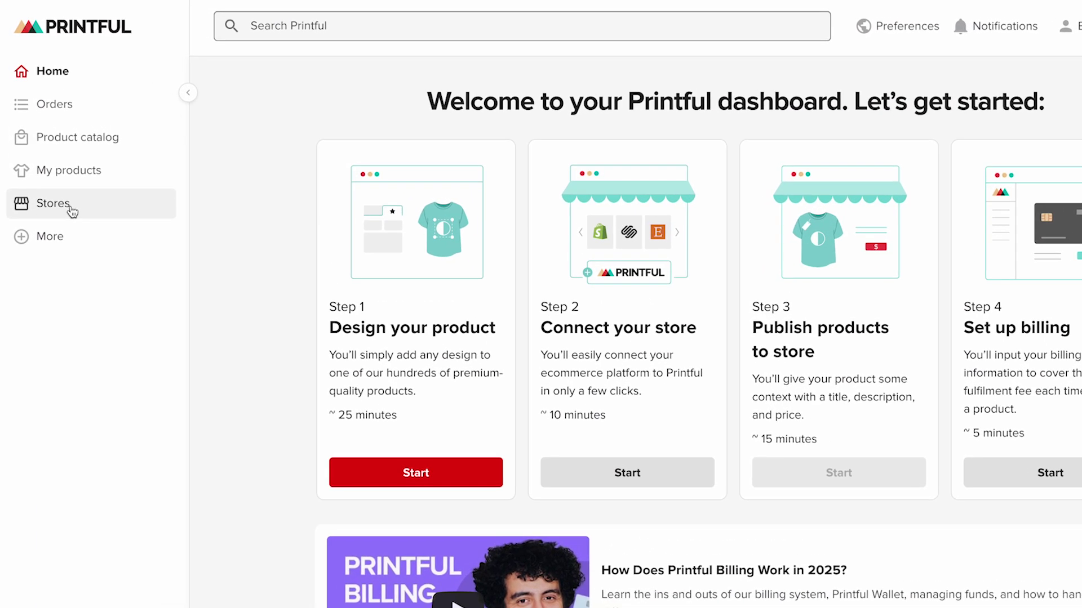
In Printful, connect an Etsy marketplace store and grant Printful access to the Etsy account.
{"action": "left_click", "coordinate": [70, 209]}
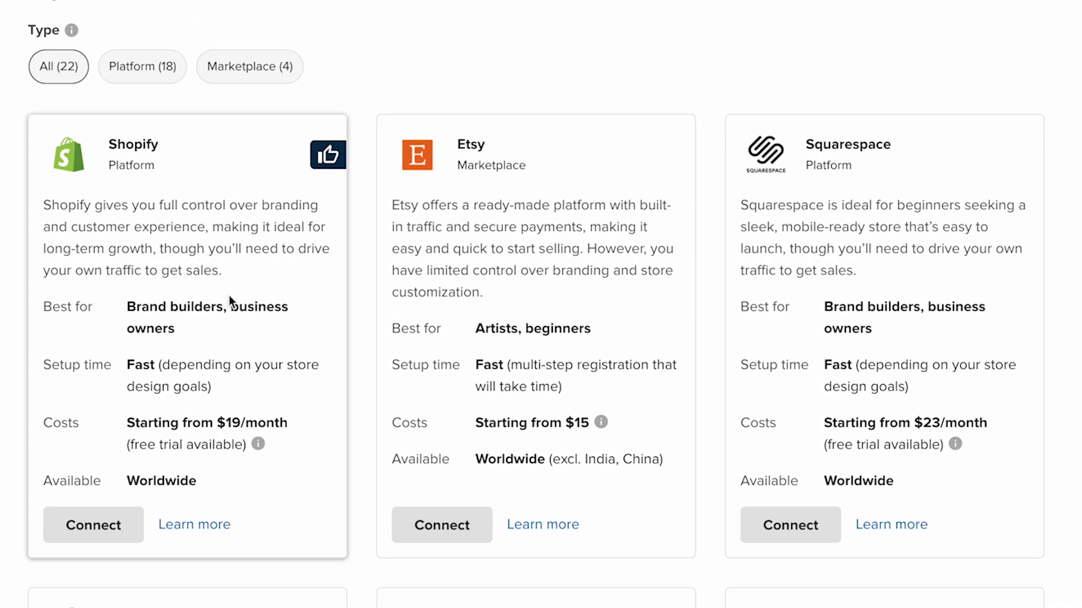
{"action": "left_click", "coordinate": [461, 529]}
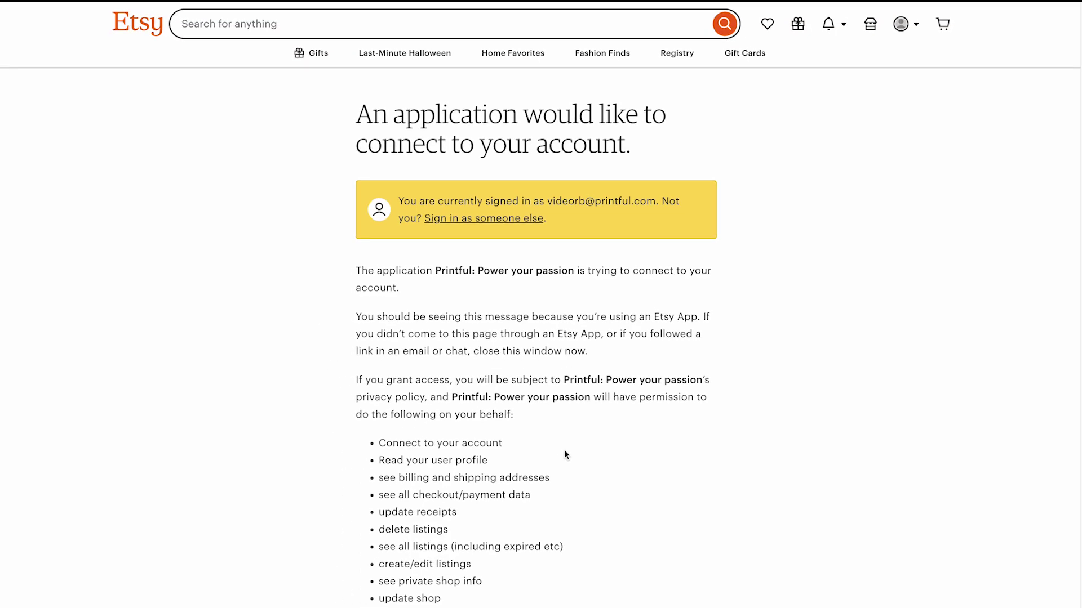
{"action": "scroll", "coordinate": [565, 455], "scroll_direction": "down", "scroll_amount": 3}
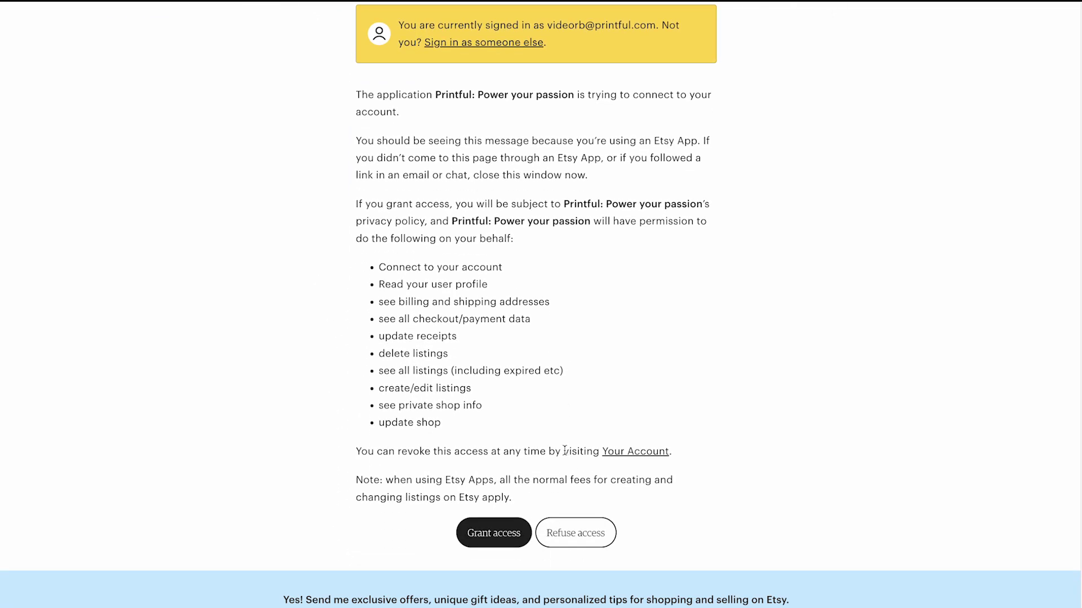
{"action": "left_click", "coordinate": [495, 543]}
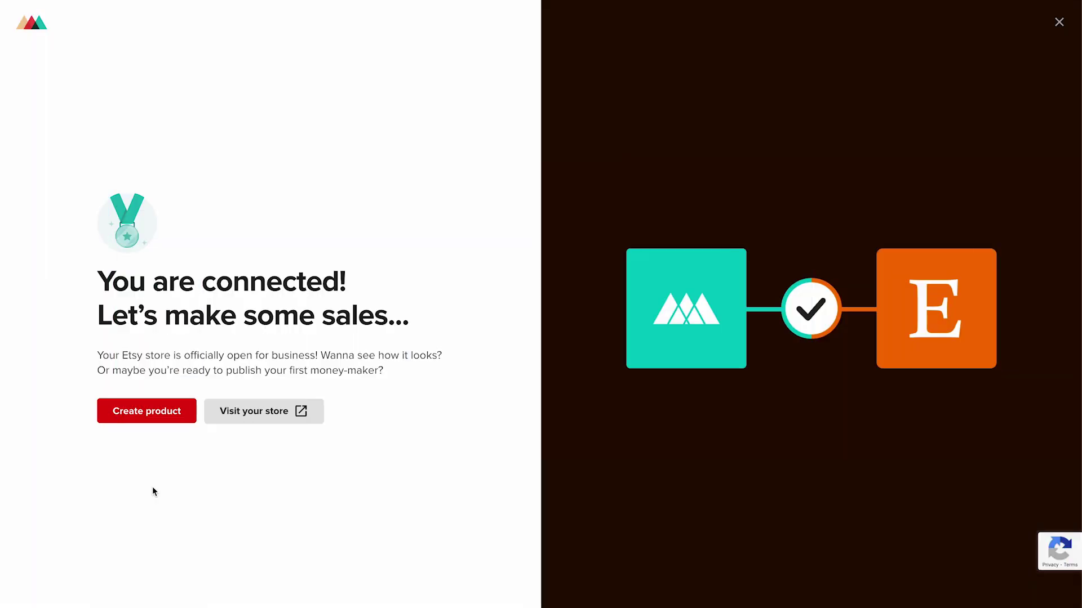
Start creating a new product for the connected MeowBrew store.
{"action": "left_click", "coordinate": [168, 416]}
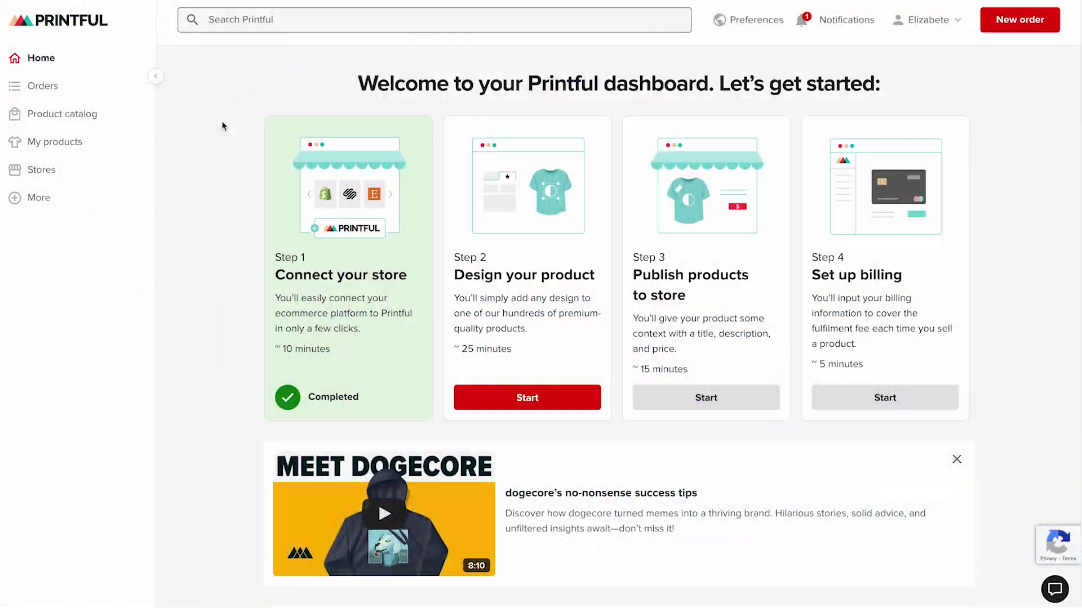
{"action": "left_click", "coordinate": [63, 147]}
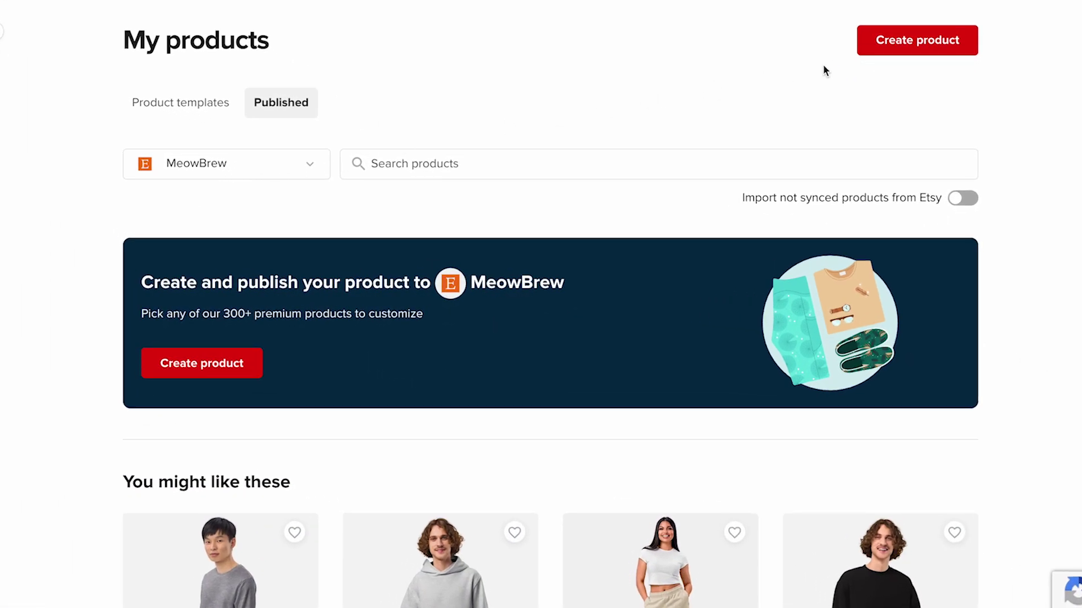
{"action": "left_click", "coordinate": [911, 52]}
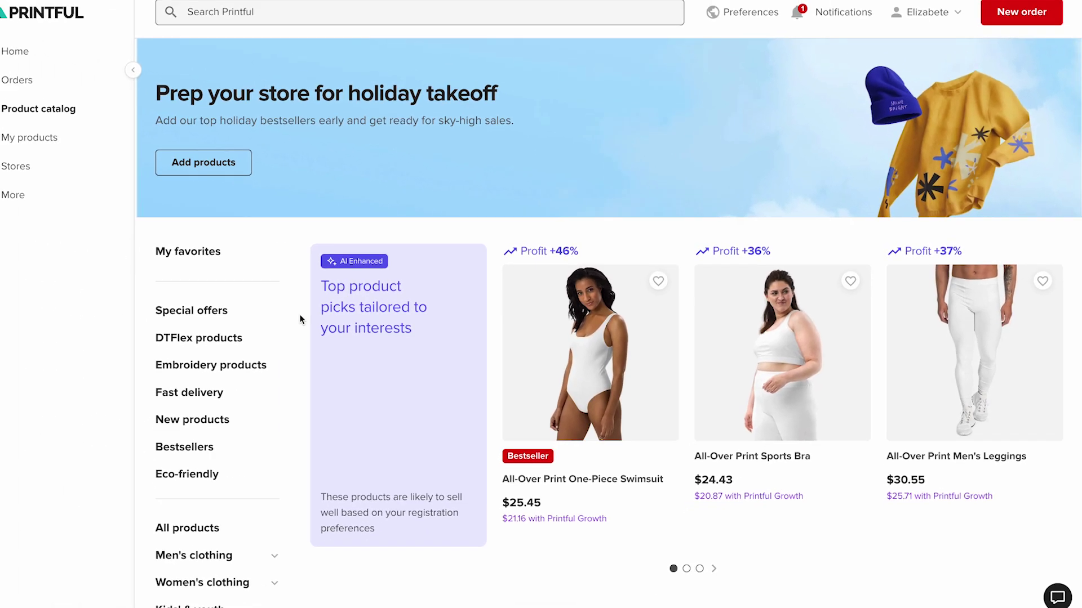
Browse the women's T-shirts in the product catalog and open the Unisex Staple T-Shirt | Bella + Canvas 3001.
{"action": "scroll", "coordinate": [297, 319], "scroll_direction": "down", "scroll_amount": 4}
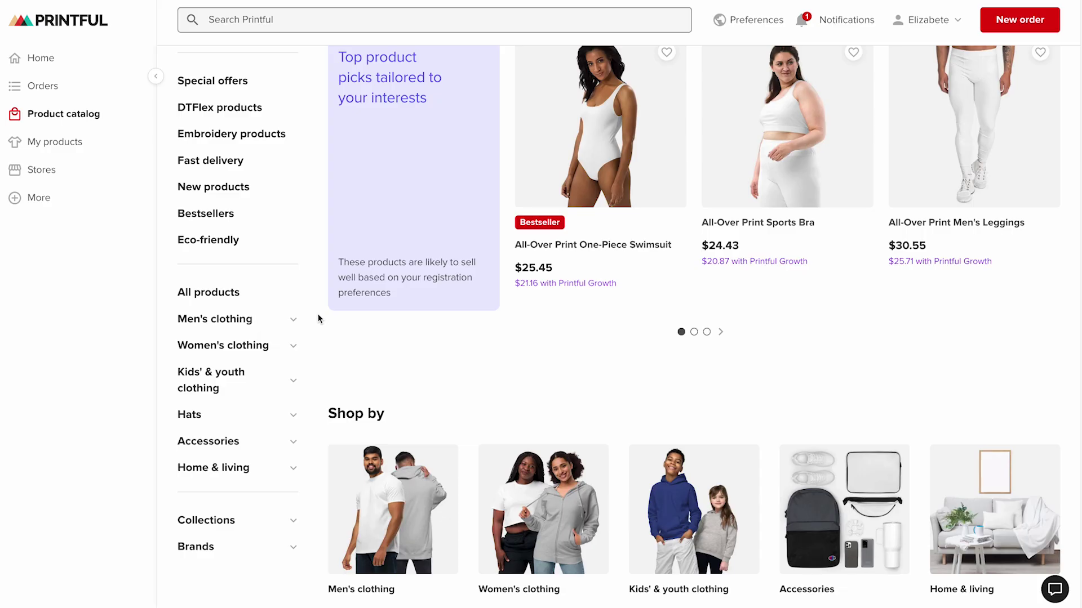
{"action": "left_click", "coordinate": [294, 350]}
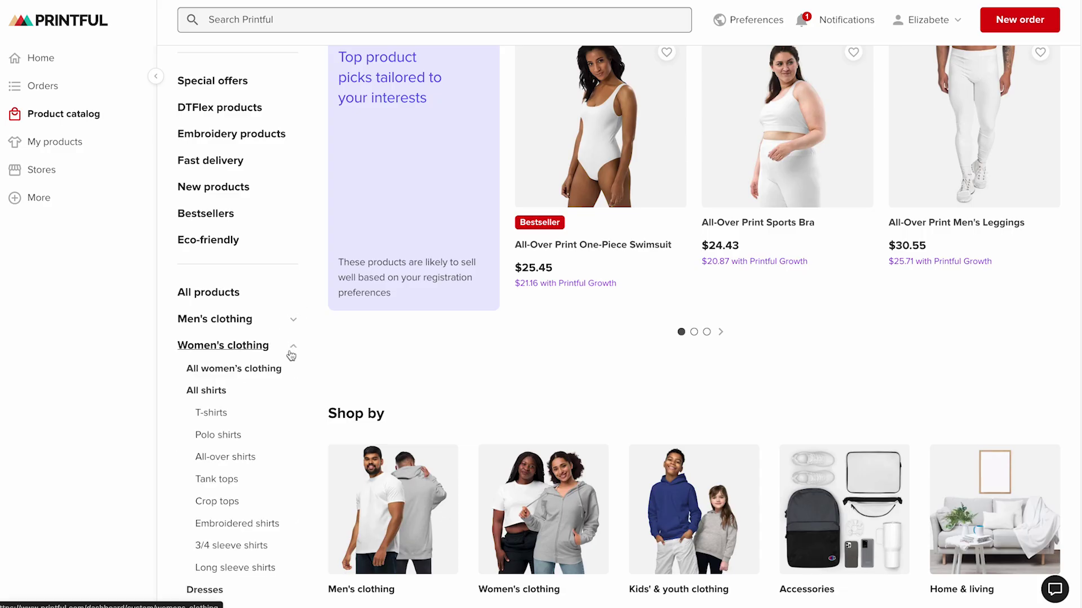
{"action": "left_click", "coordinate": [220, 407]}
{"action": "scroll", "coordinate": [322, 372], "scroll_direction": "down", "scroll_amount": 12}
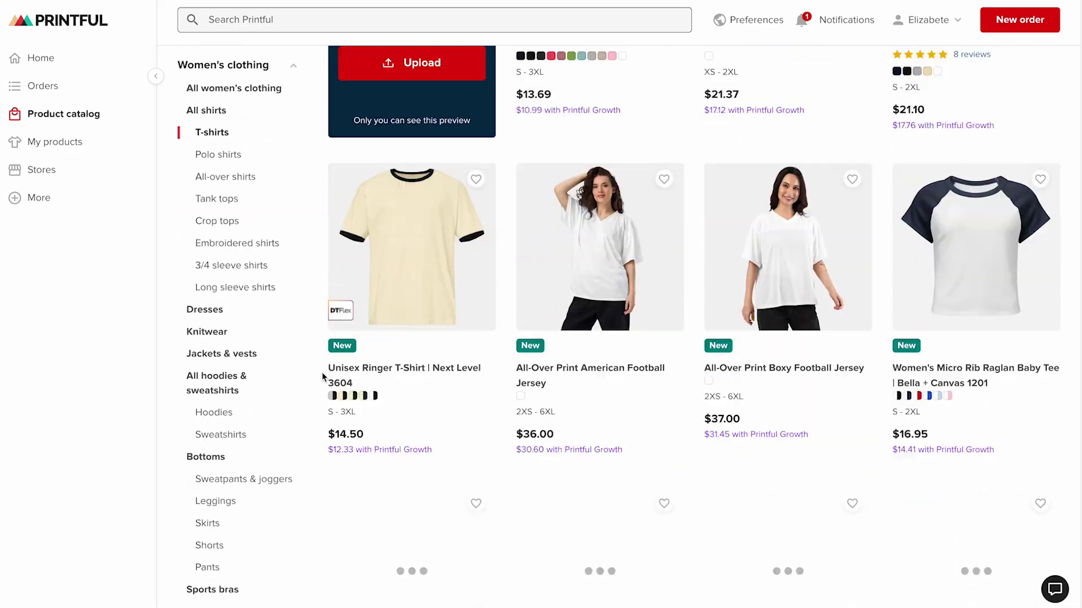
{"action": "left_click", "coordinate": [362, 438]}
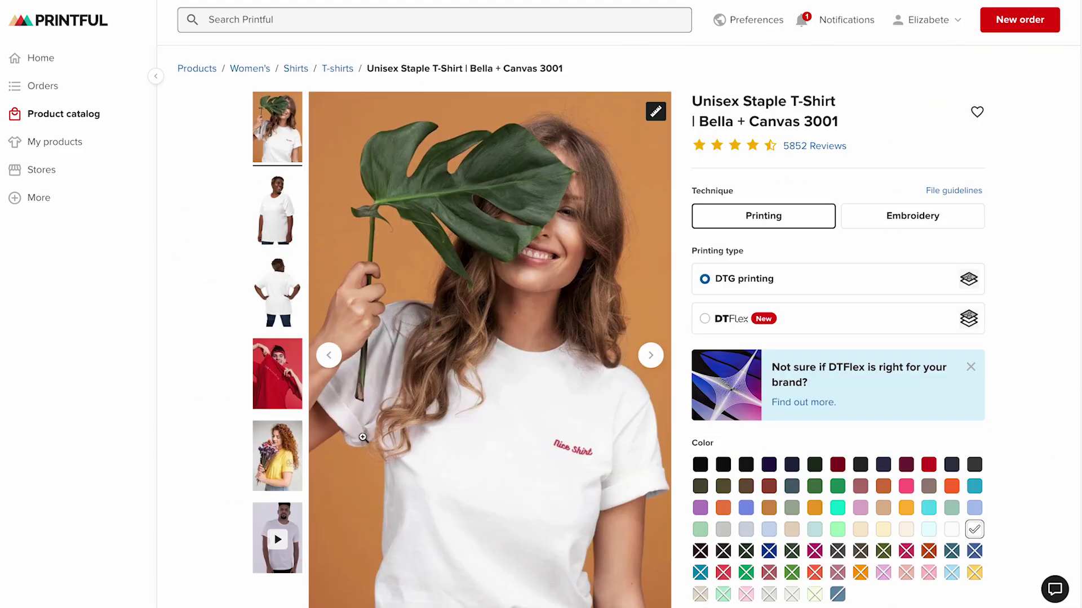
Open the T-shirt in the design maker, add Olive as its color and deselect white.
{"action": "scroll", "coordinate": [362, 437], "scroll_direction": "down", "scroll_amount": 5}
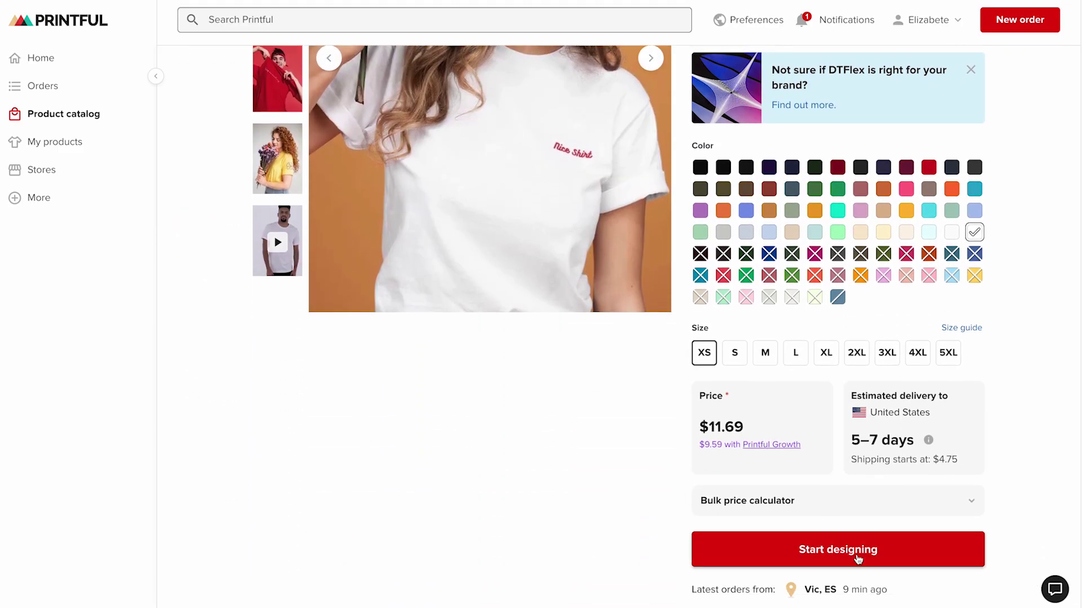
{"action": "left_click", "coordinate": [858, 559]}
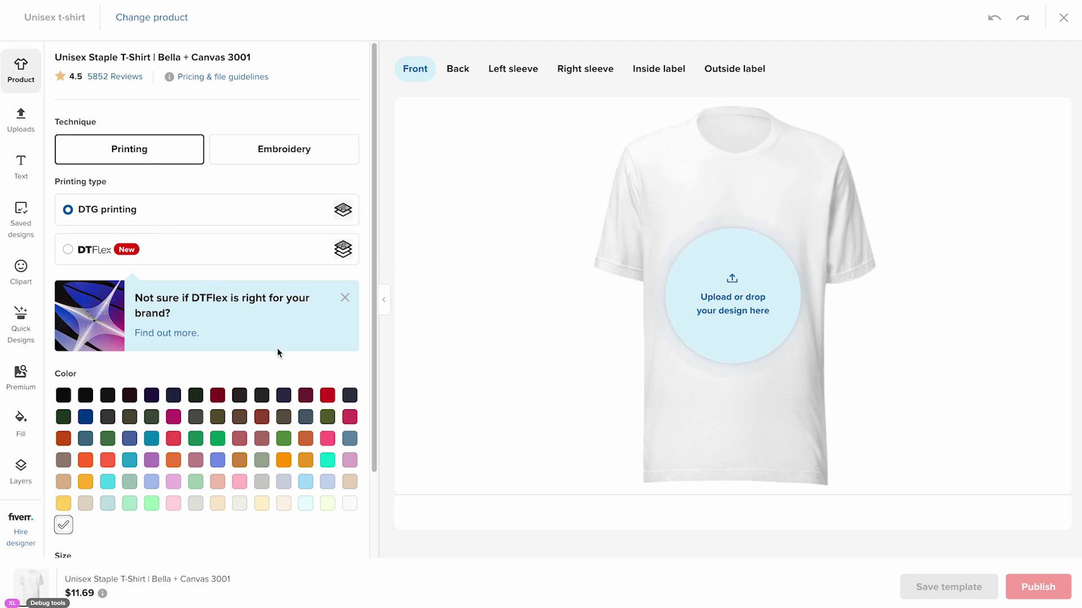
{"action": "left_click", "coordinate": [328, 418]}
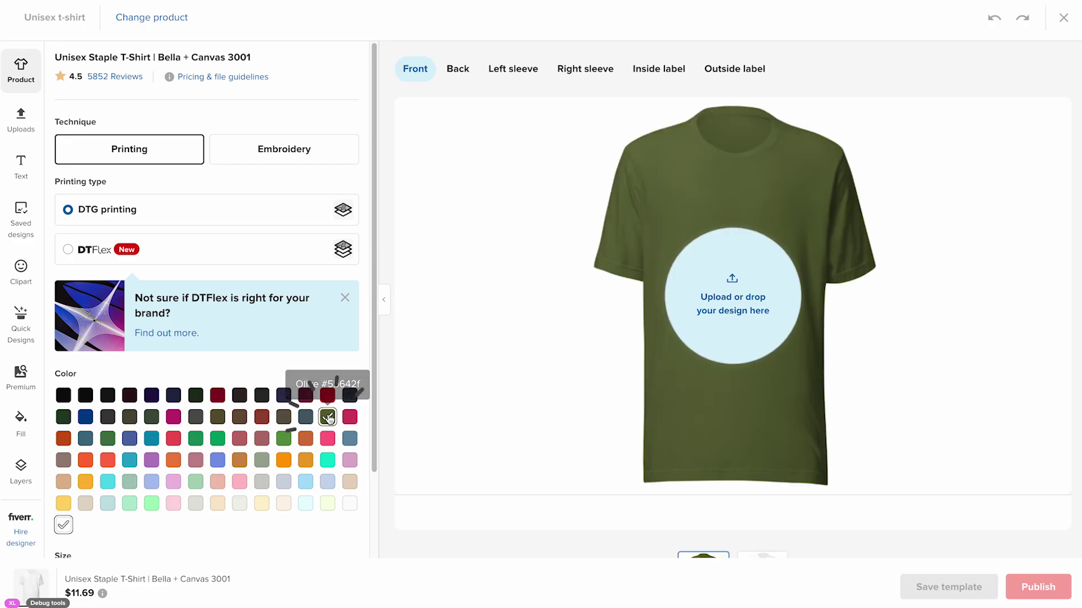
{"action": "left_click", "coordinate": [67, 530]}
{"action": "scroll", "coordinate": [73, 532], "scroll_direction": "down", "scroll_amount": 2}
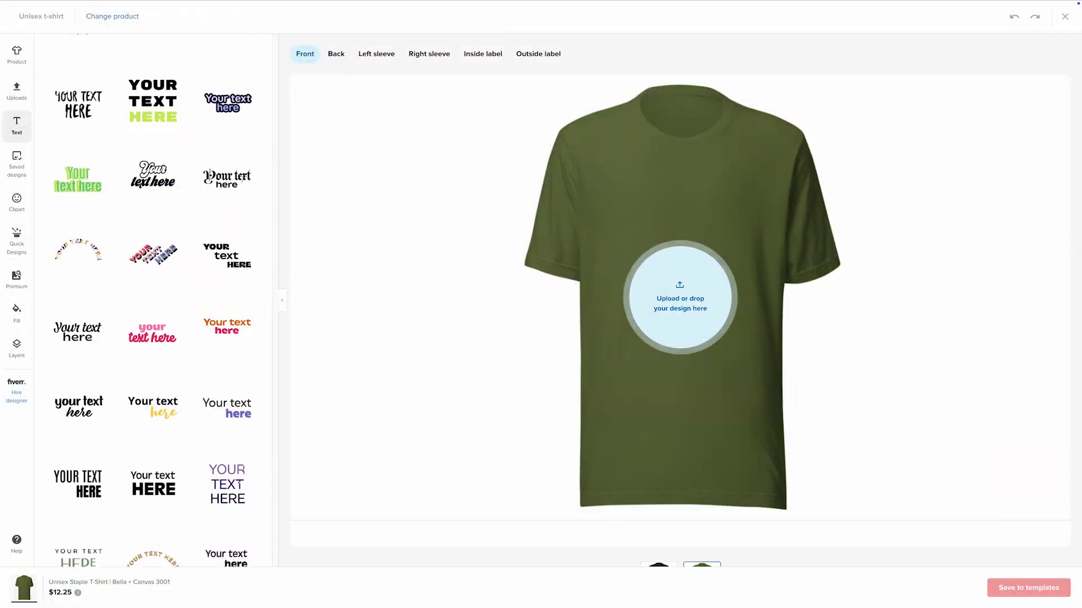
Browse the ready-made text styles, clipart, quick designs and premium images available for the shirt.
{"action": "scroll", "coordinate": [152, 298], "scroll_direction": "down", "scroll_amount": 3}
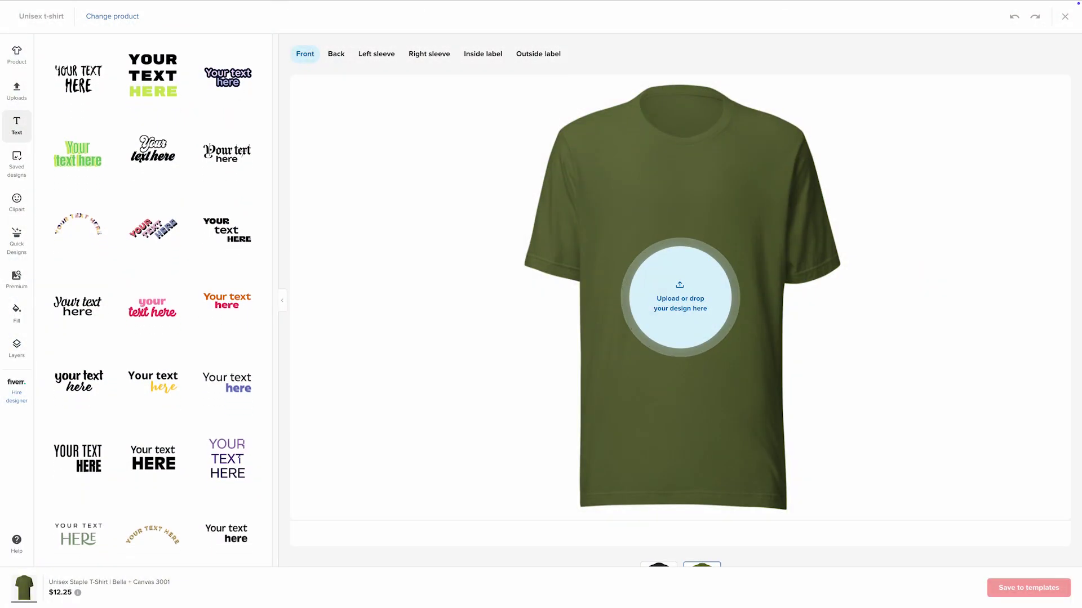
{"action": "left_click", "coordinate": [16, 203]}
{"action": "left_click", "coordinate": [16, 239]}
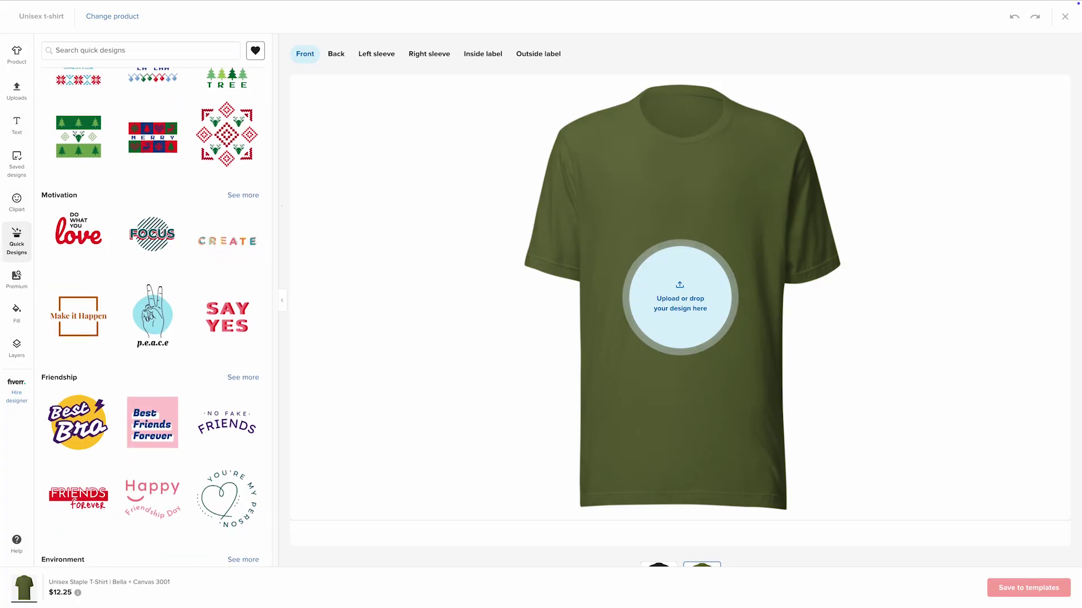
{"action": "left_click", "coordinate": [16, 279]}
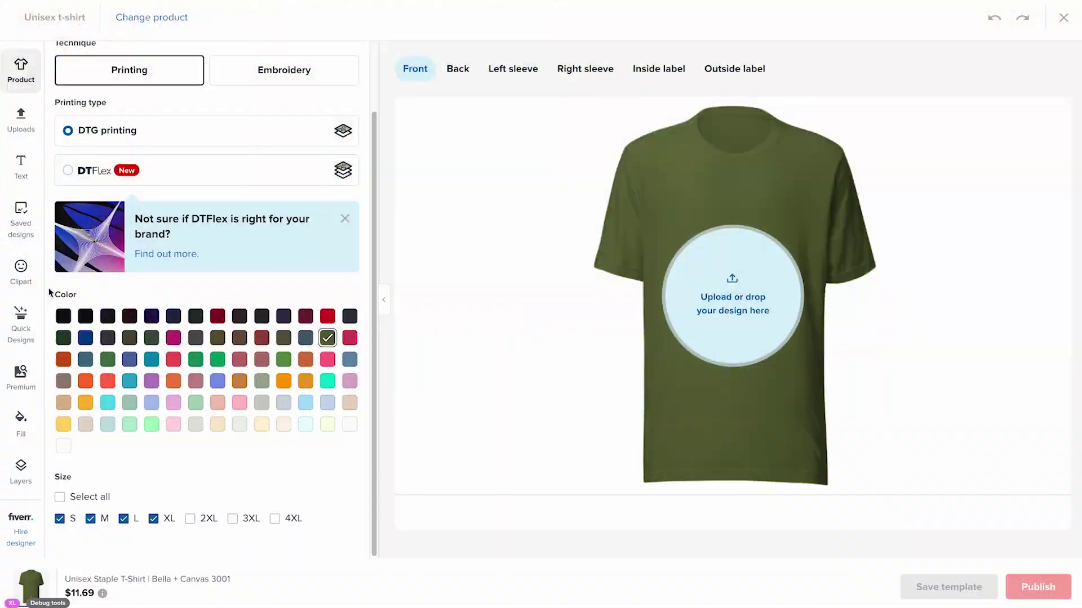
Add the two-cat quick design to the shirt front and place the text "Breakfast TIME" beneath it.
{"action": "left_click", "coordinate": [22, 338]}
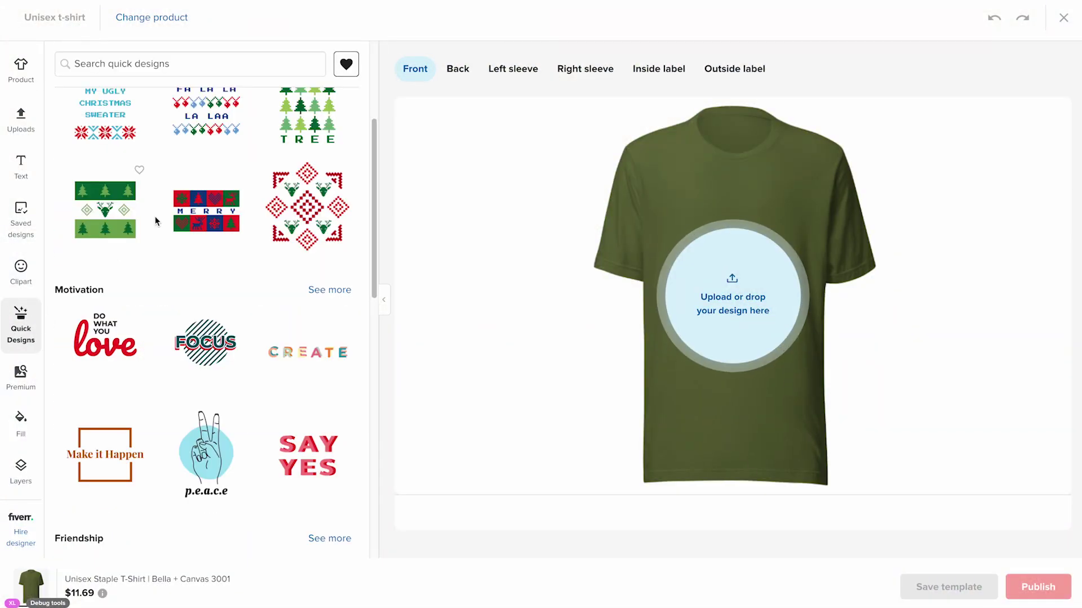
{"action": "scroll", "coordinate": [157, 214], "scroll_direction": "up", "scroll_amount": 4}
{"action": "left_click", "coordinate": [133, 201]}
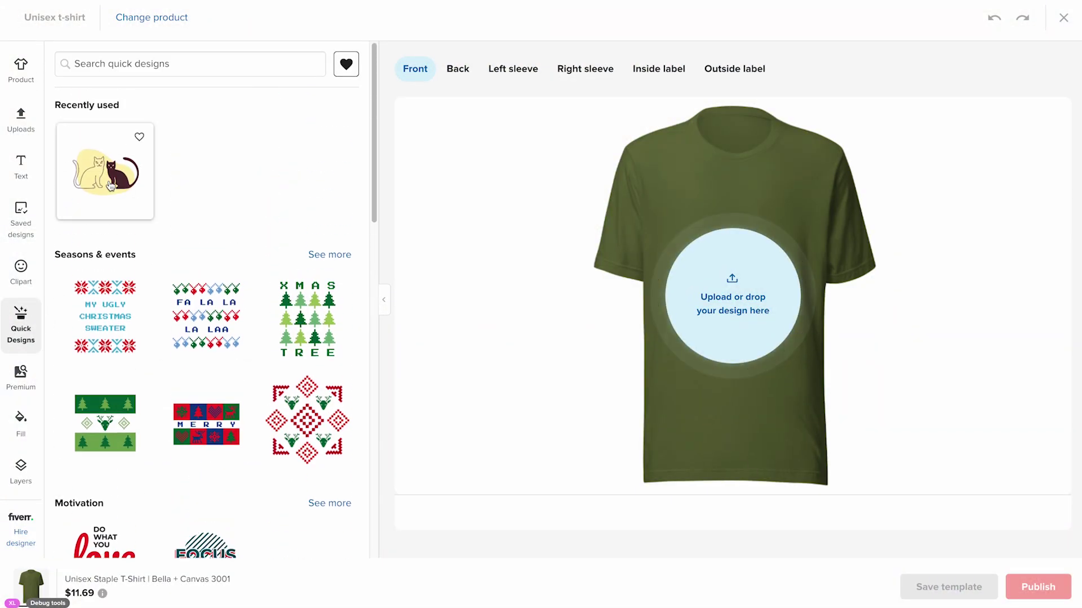
{"action": "left_click_drag", "start_coordinate": [774, 337], "coordinate": [803, 348]}
{"action": "left_click", "coordinate": [20, 166]}
{"action": "left_click", "coordinate": [105, 253]}
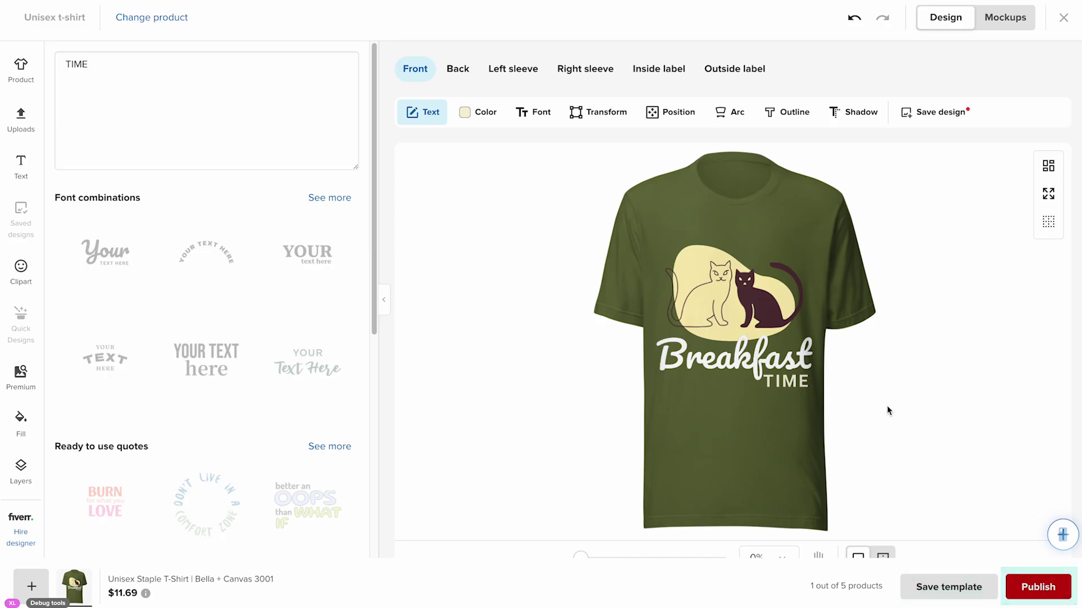
Start publishing the T-shirt, use the front view as the main mockup and continue to pricing.
{"action": "left_click", "coordinate": [1051, 580]}
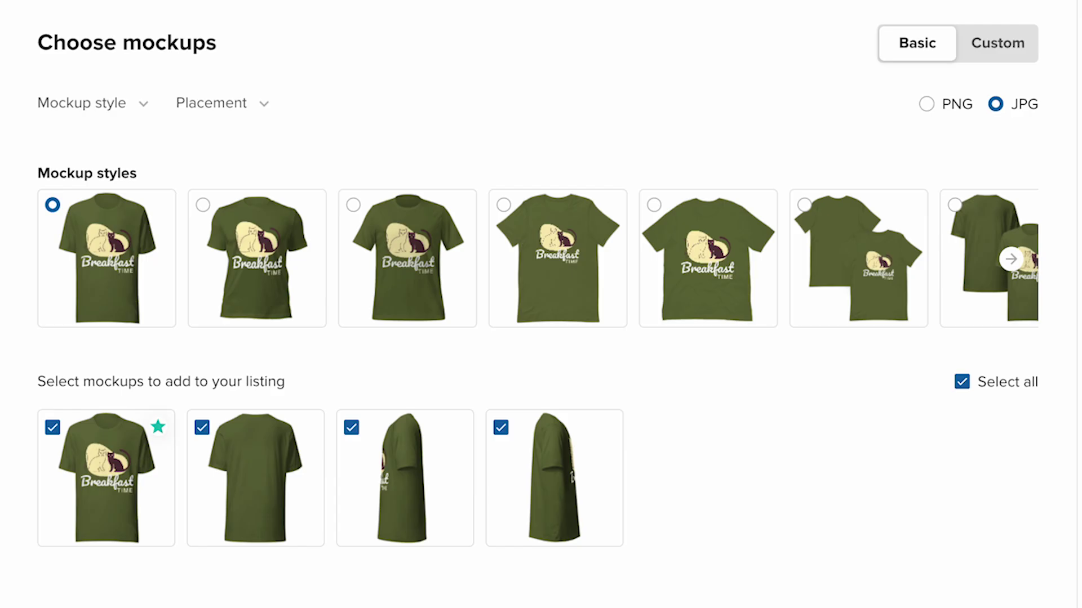
{"action": "left_click", "coordinate": [158, 430]}
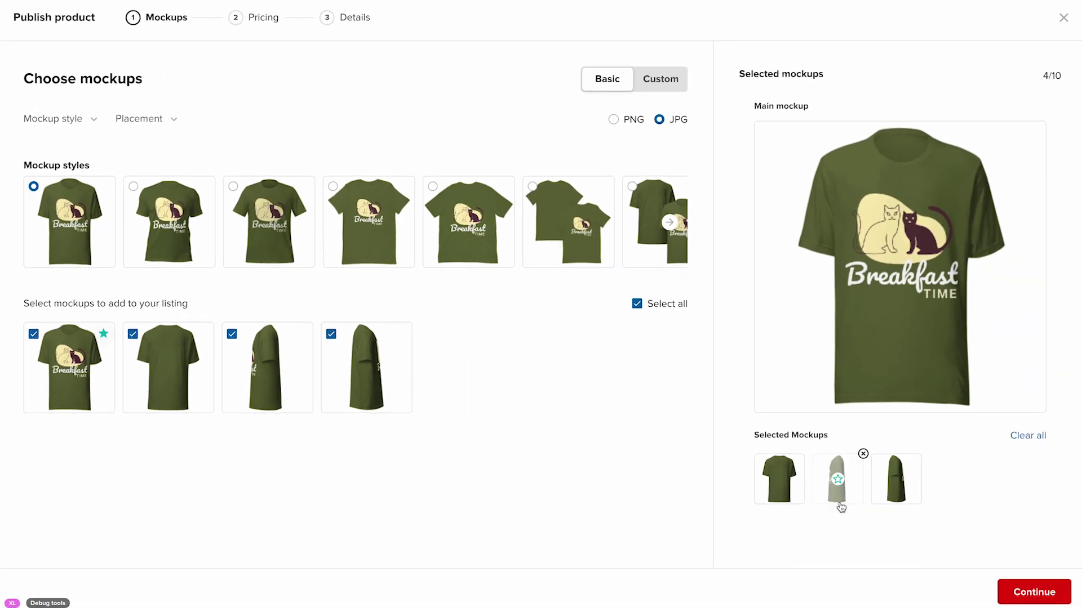
{"action": "left_click", "coordinate": [1034, 592]}
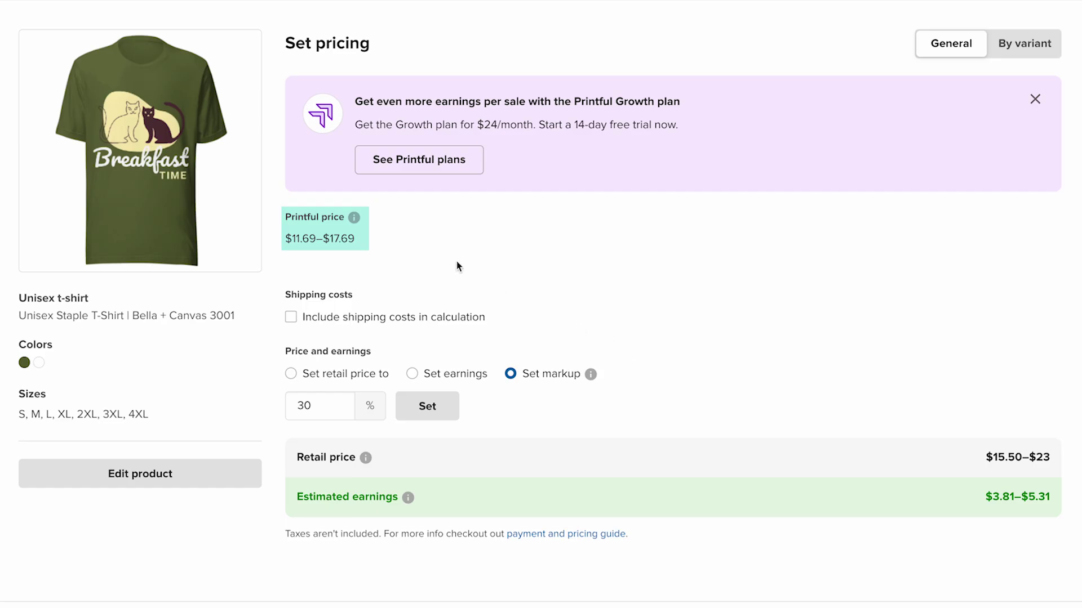
Include shipping costs in the price calculation and switch on free shipping for the storefront.
{"action": "left_click", "coordinate": [291, 319]}
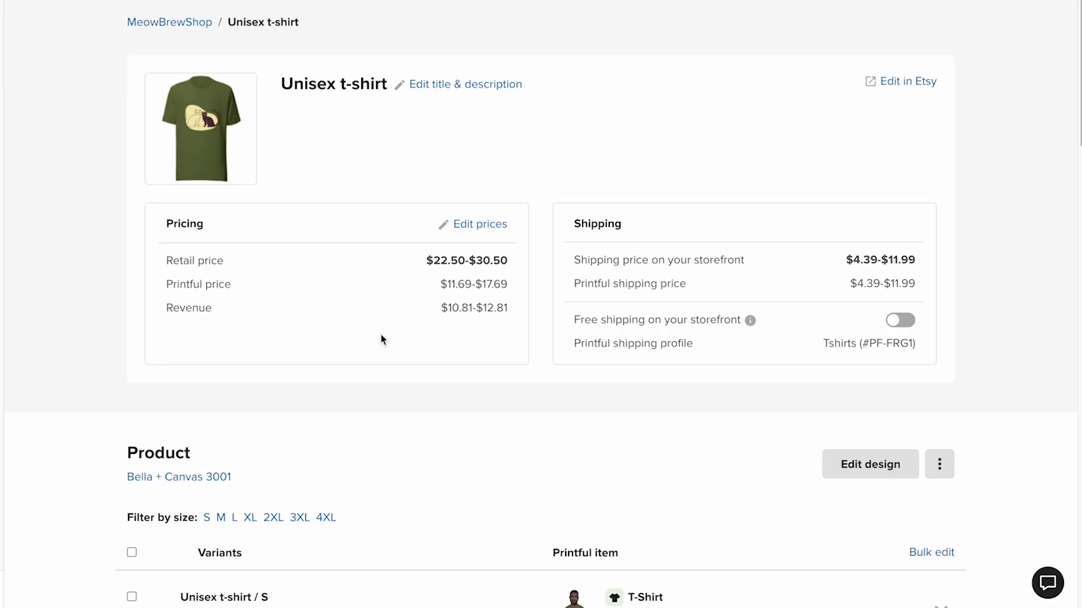
{"action": "left_click", "coordinate": [898, 321]}
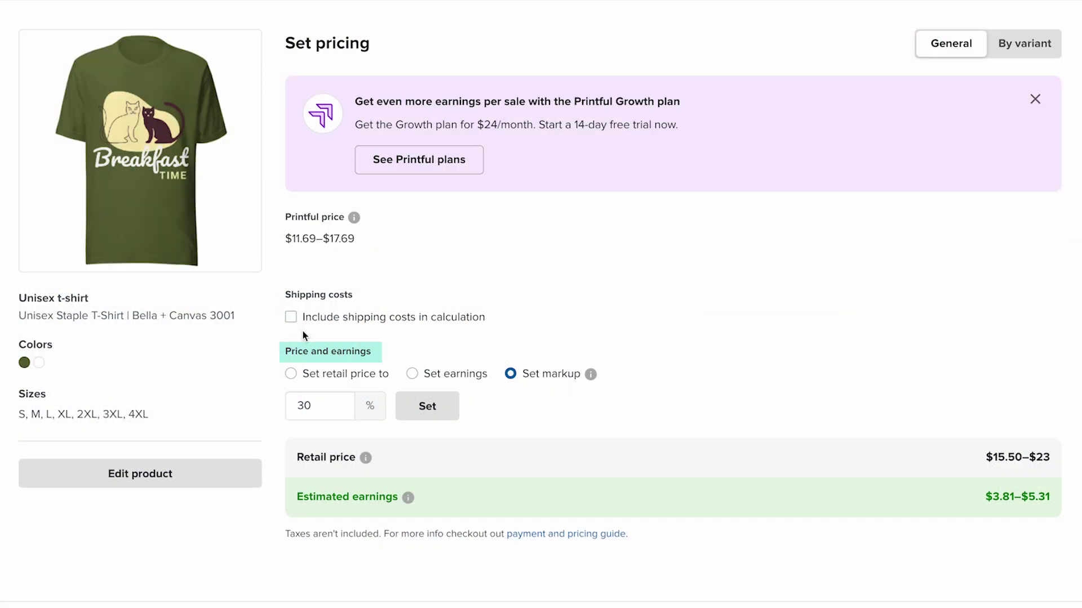
Apply a 35% markup to the T-shirt's Printful price.
{"action": "left_click", "coordinate": [337, 402]}
{"action": "left_click", "coordinate": [337, 403]}
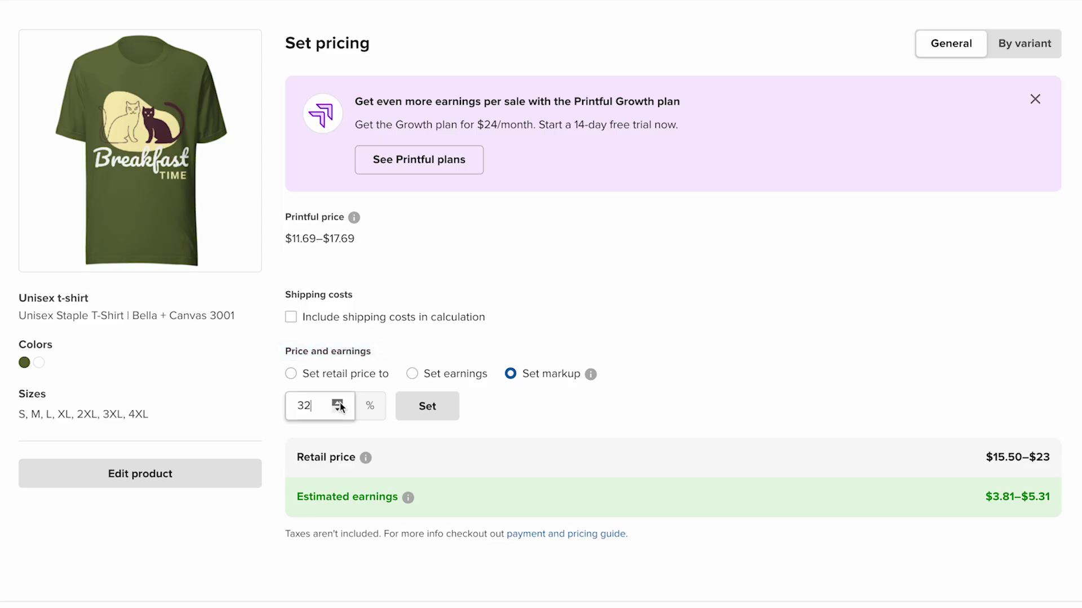
{"action": "left_click", "coordinate": [428, 414]}
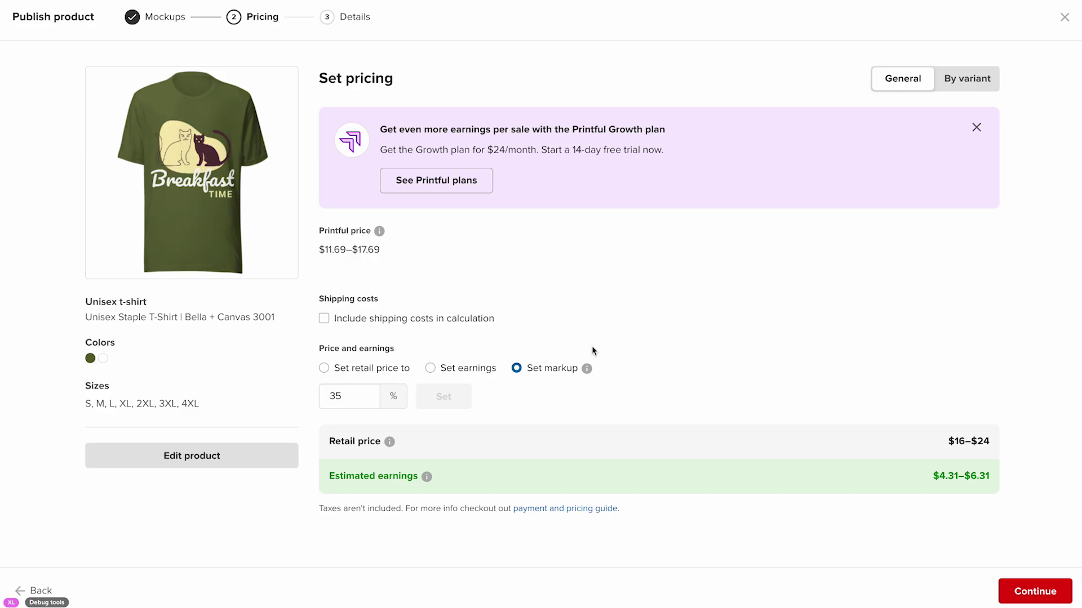
Review the retail prices by variant for all sizes and continue to the product details.
{"action": "left_click", "coordinate": [961, 89]}
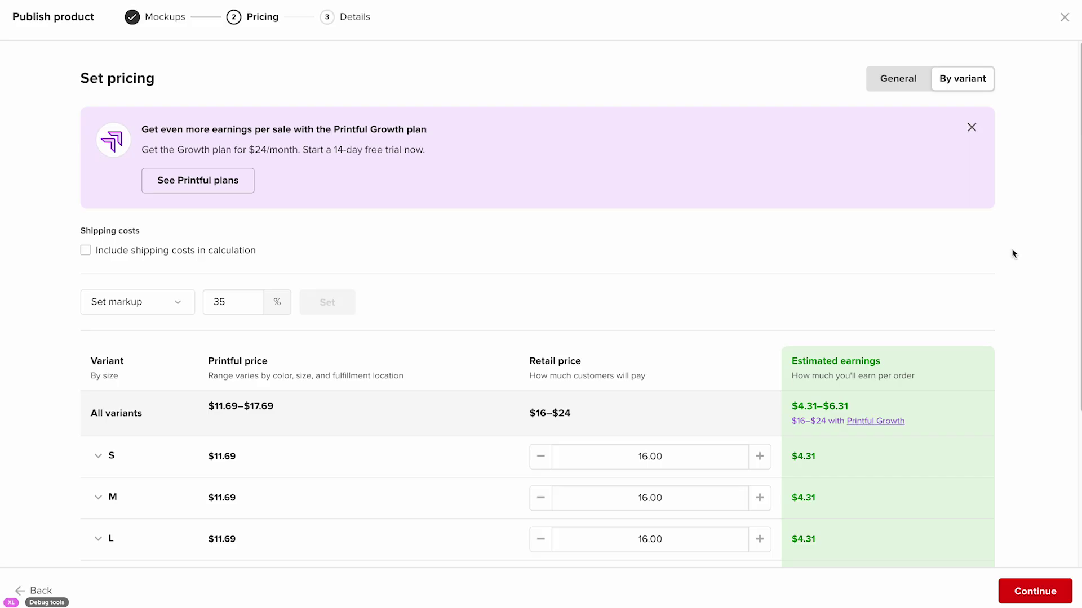
{"action": "scroll", "coordinate": [1012, 254], "scroll_direction": "down", "scroll_amount": 4}
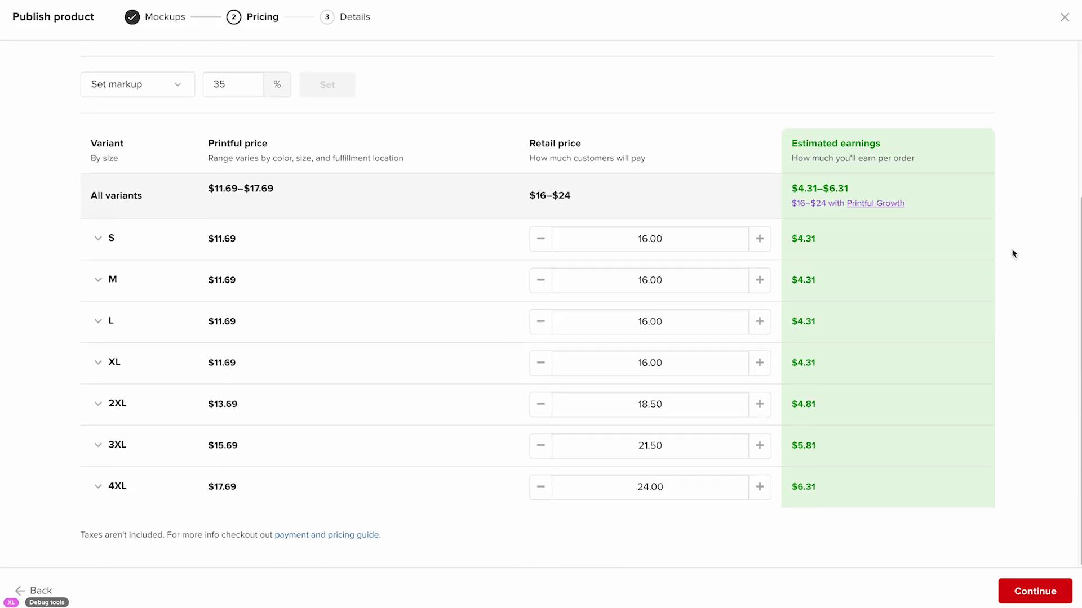
{"action": "left_click", "coordinate": [1038, 587]}
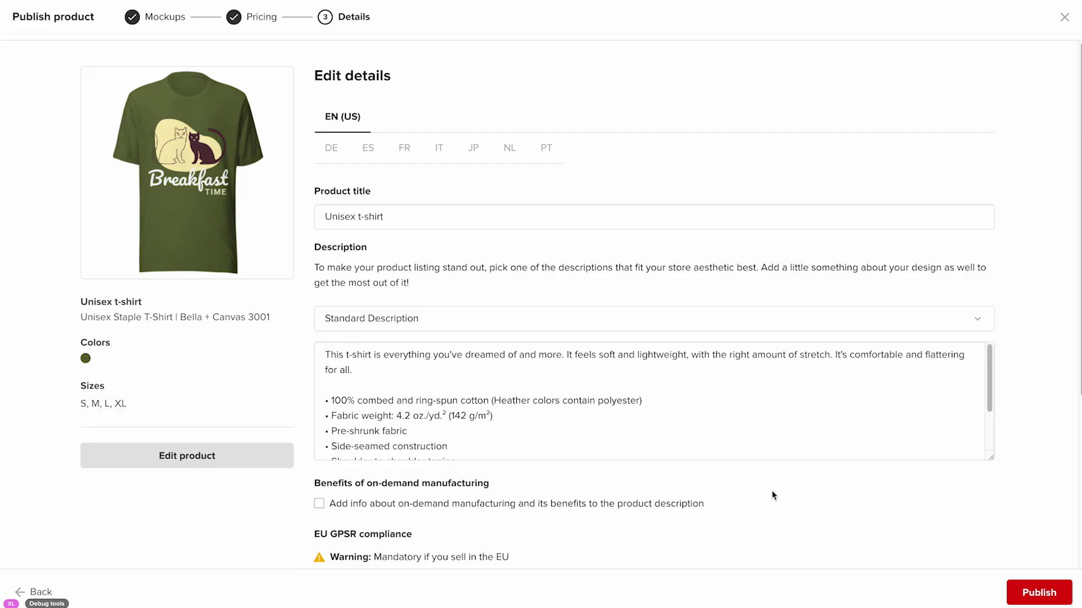
Add the info about on-demand manufacturing and its benefits to the product description.
{"action": "scroll", "coordinate": [773, 494], "scroll_direction": "down", "scroll_amount": 3}
{"action": "scroll", "coordinate": [773, 495], "scroll_direction": "down", "scroll_amount": 2}
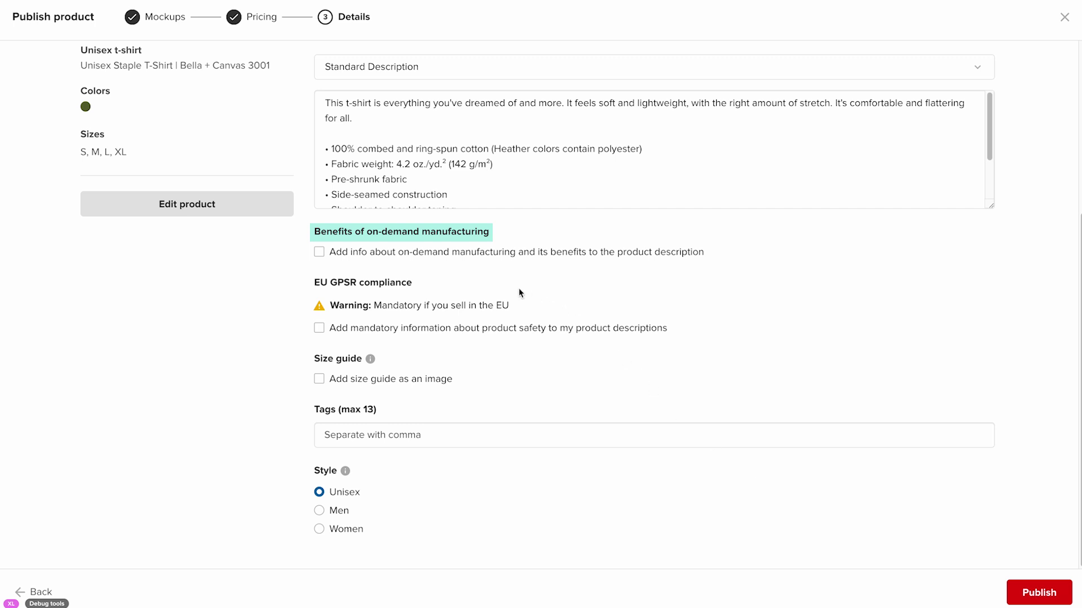
{"action": "left_click", "coordinate": [319, 252]}
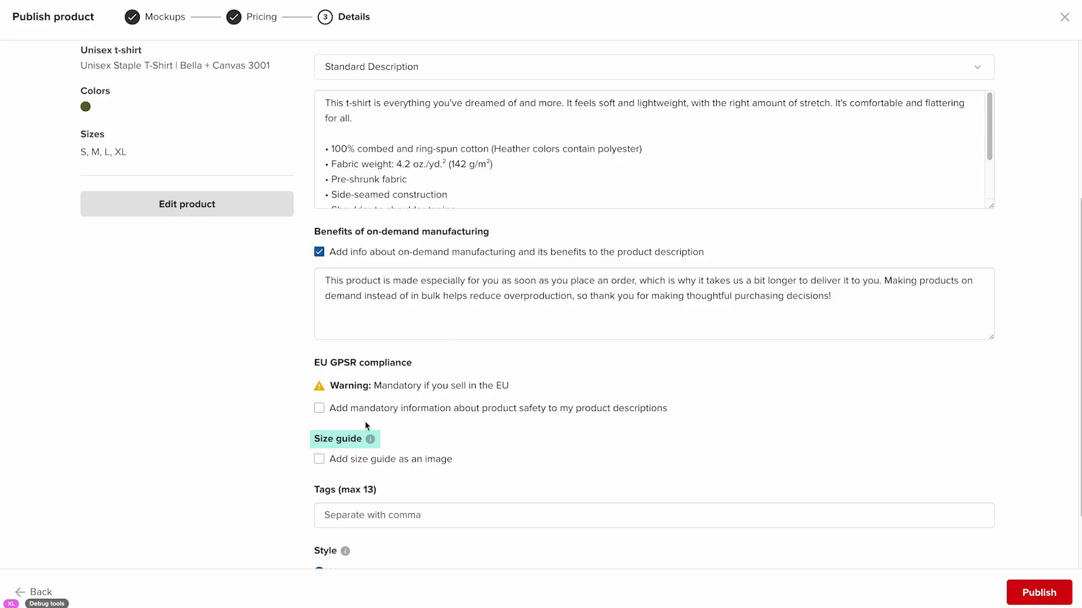
Add a size guide image in imperial measurements and publish the product to the store.
{"action": "left_click", "coordinate": [319, 460]}
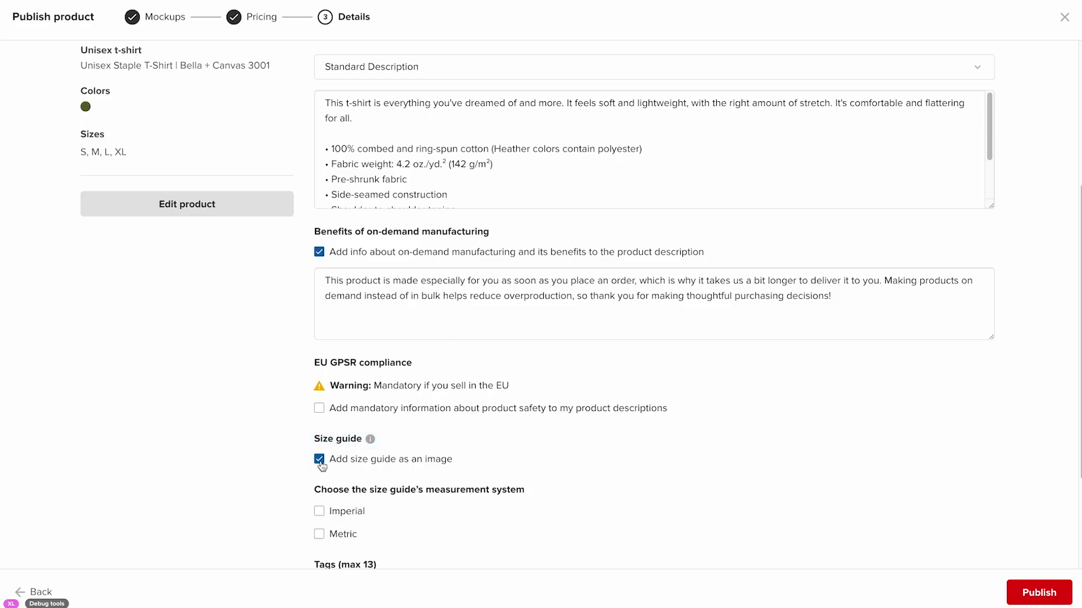
{"action": "left_click", "coordinate": [320, 513]}
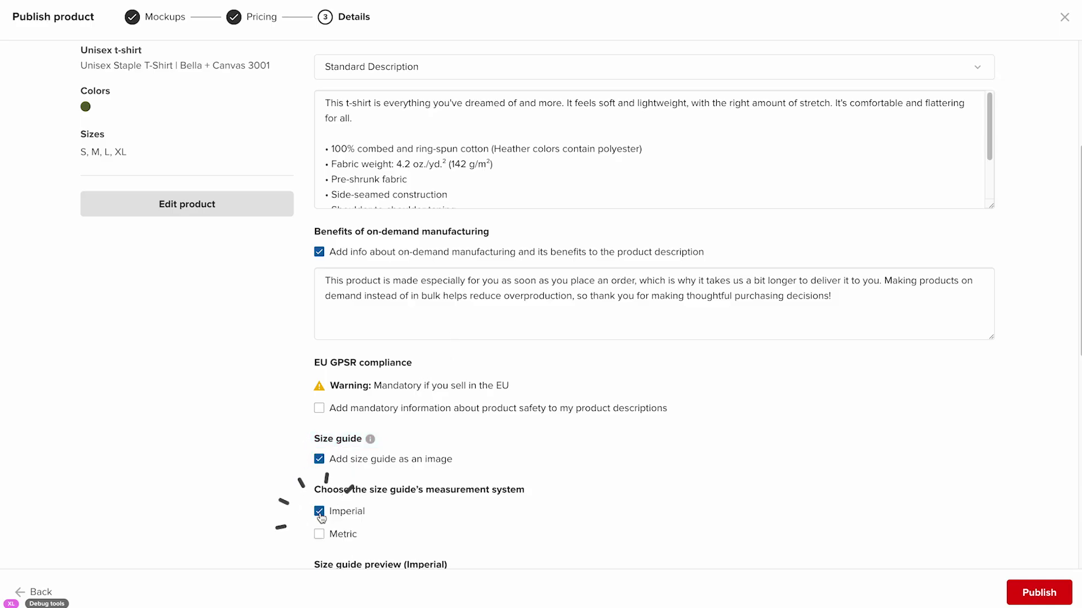
{"action": "scroll", "coordinate": [297, 514], "scroll_direction": "down", "scroll_amount": 4}
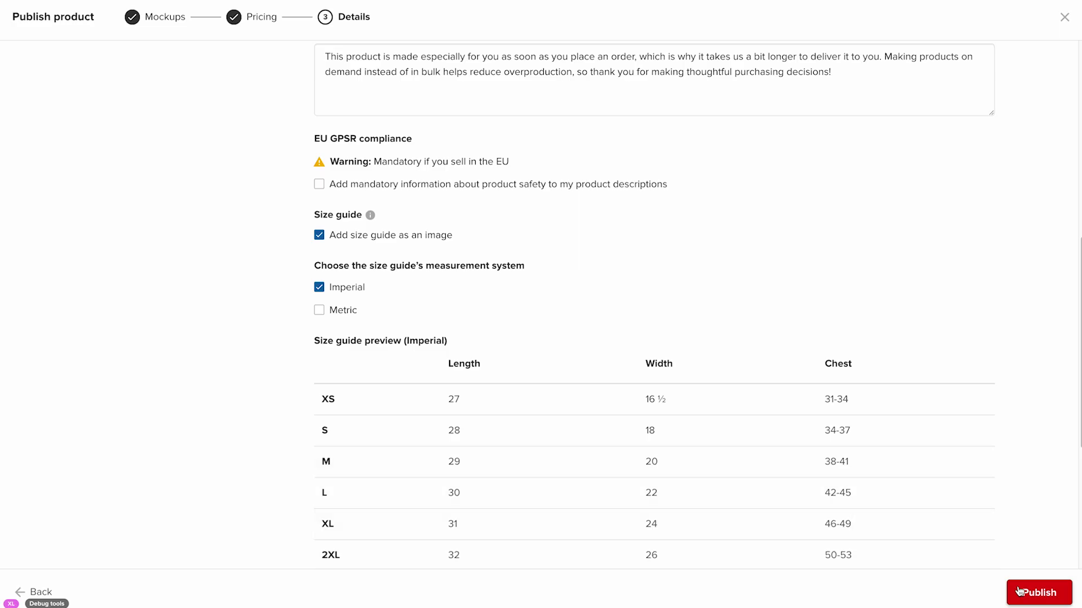
{"action": "left_click", "coordinate": [1039, 594]}
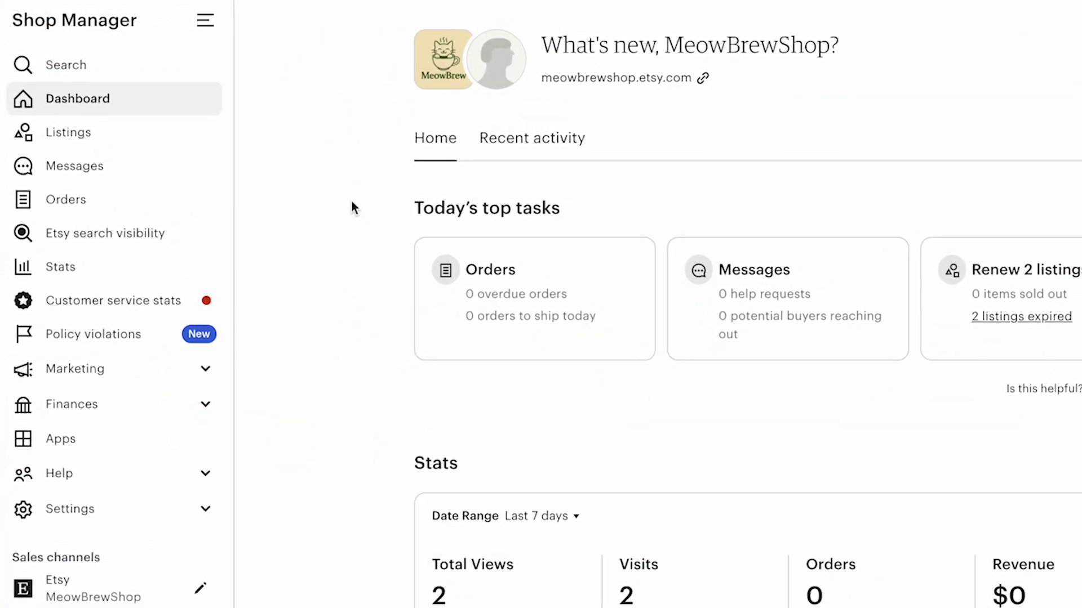
In Etsy's Shop Manager, open the draft Breakfast Time | Unisex t-shirt listing and change its title to "Cat Breakfast Time | Unisex t-shirt".
{"action": "left_click", "coordinate": [84, 138]}
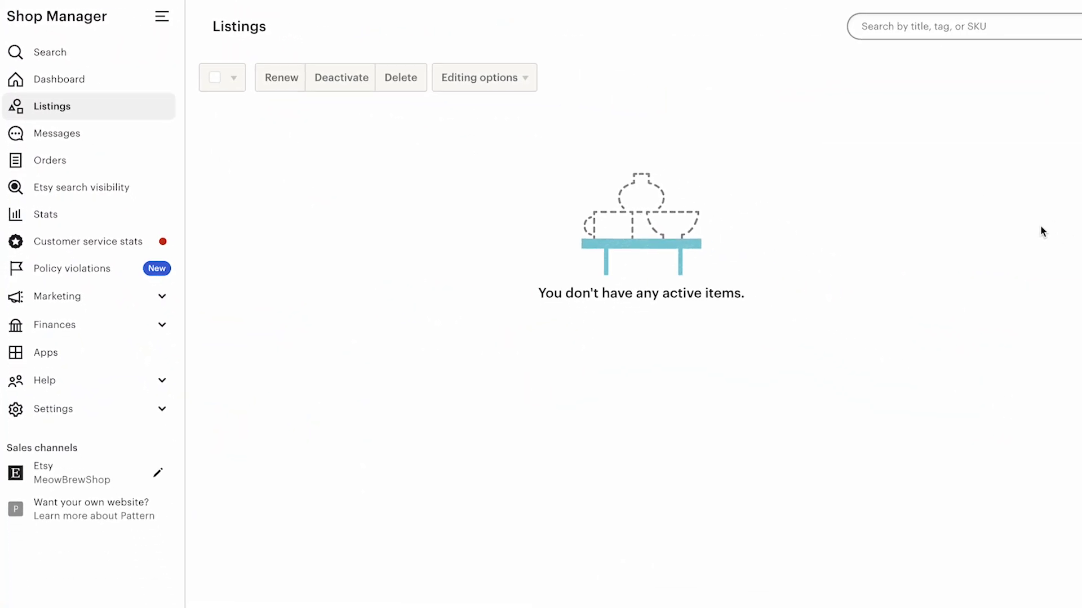
{"action": "left_click", "coordinate": [943, 225]}
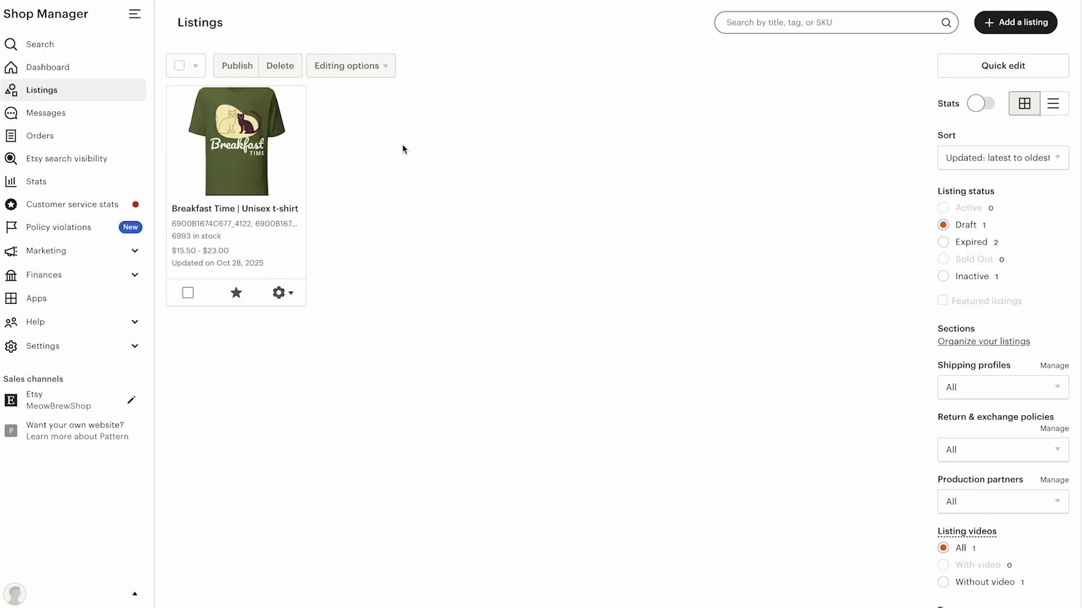
{"action": "left_click", "coordinate": [242, 155]}
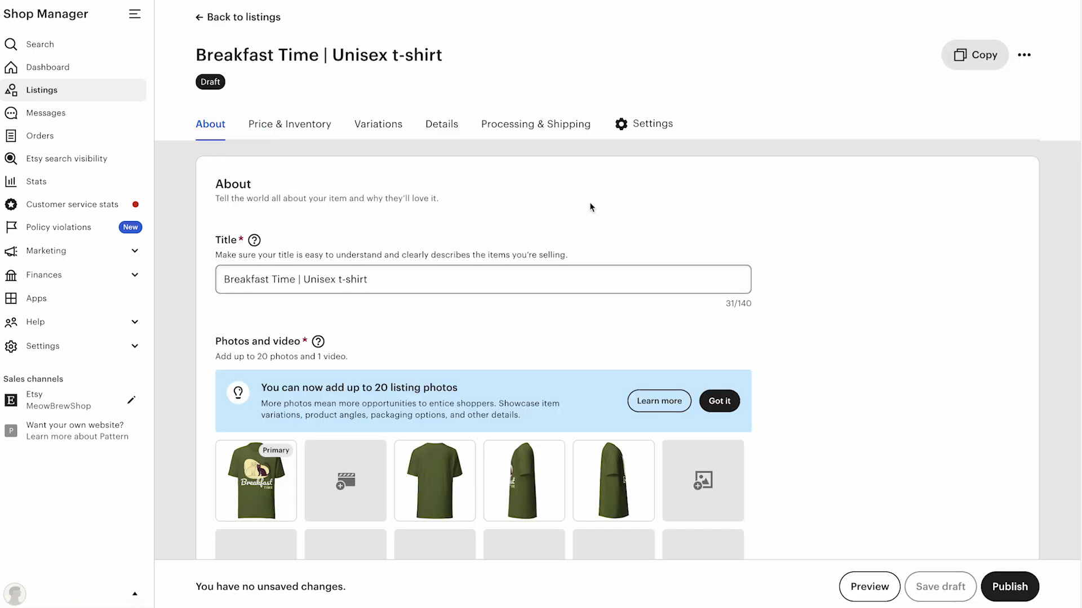
{"action": "left_click", "coordinate": [224, 280]}
{"action": "type", "text": "Cat"}
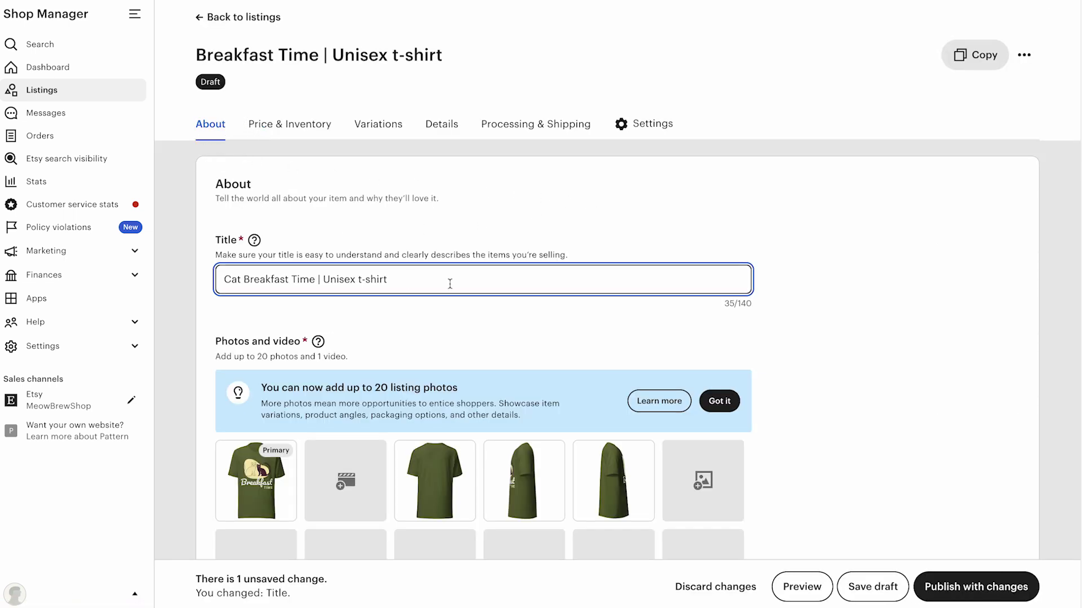
Review the listing's description, personalization, price and inventory, size variations and category details.
{"action": "scroll", "coordinate": [803, 284], "scroll_direction": "down", "scroll_amount": 5}
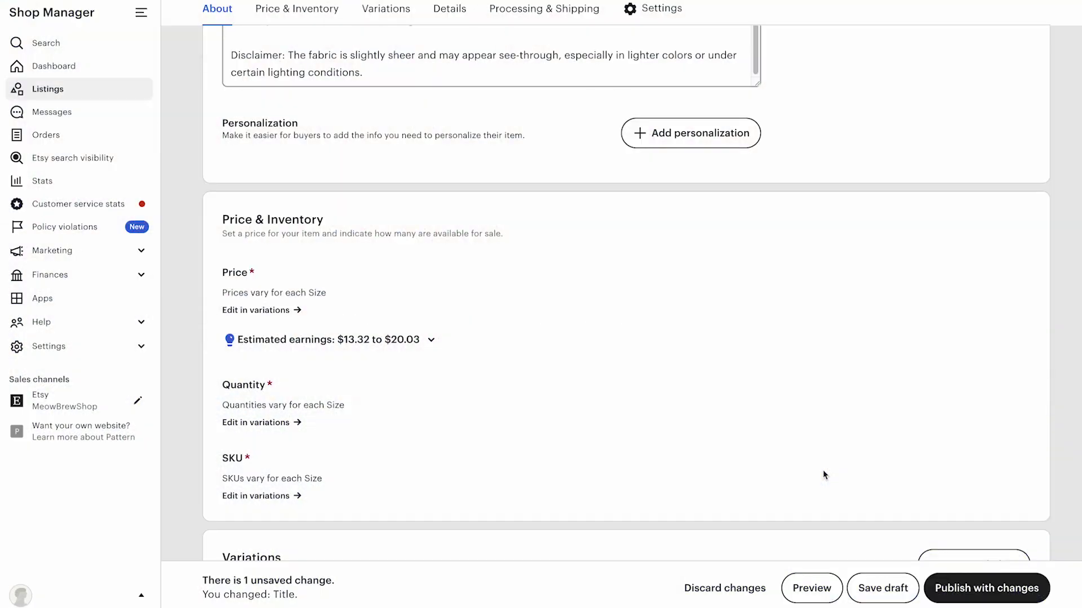
{"action": "scroll", "coordinate": [823, 470], "scroll_direction": "down", "scroll_amount": 3}
{"action": "scroll", "coordinate": [824, 475], "scroll_direction": "down", "scroll_amount": 1}
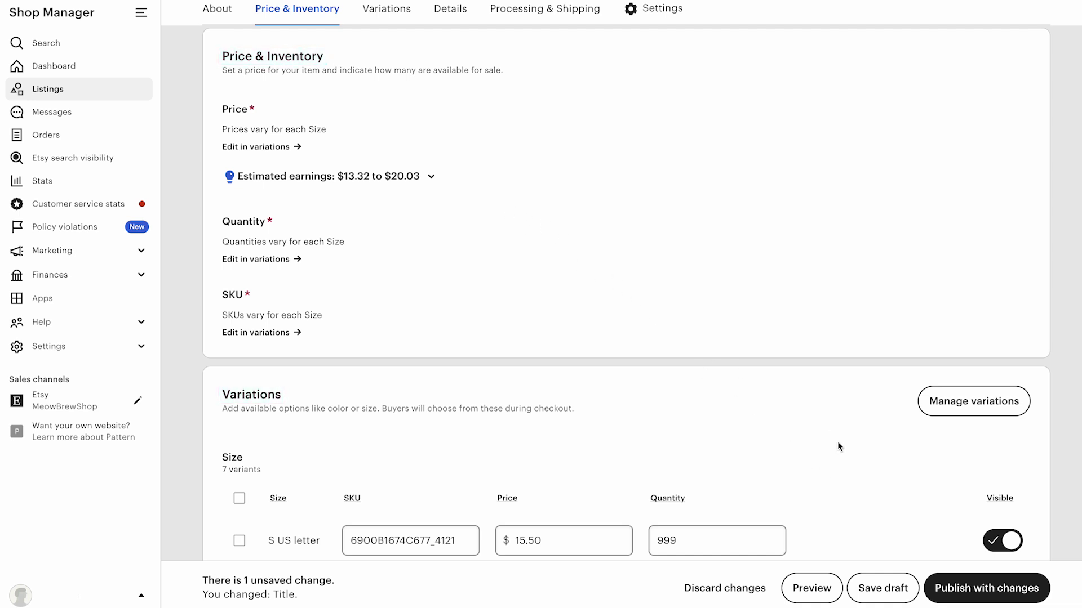
{"action": "scroll", "coordinate": [845, 456], "scroll_direction": "down", "scroll_amount": 5}
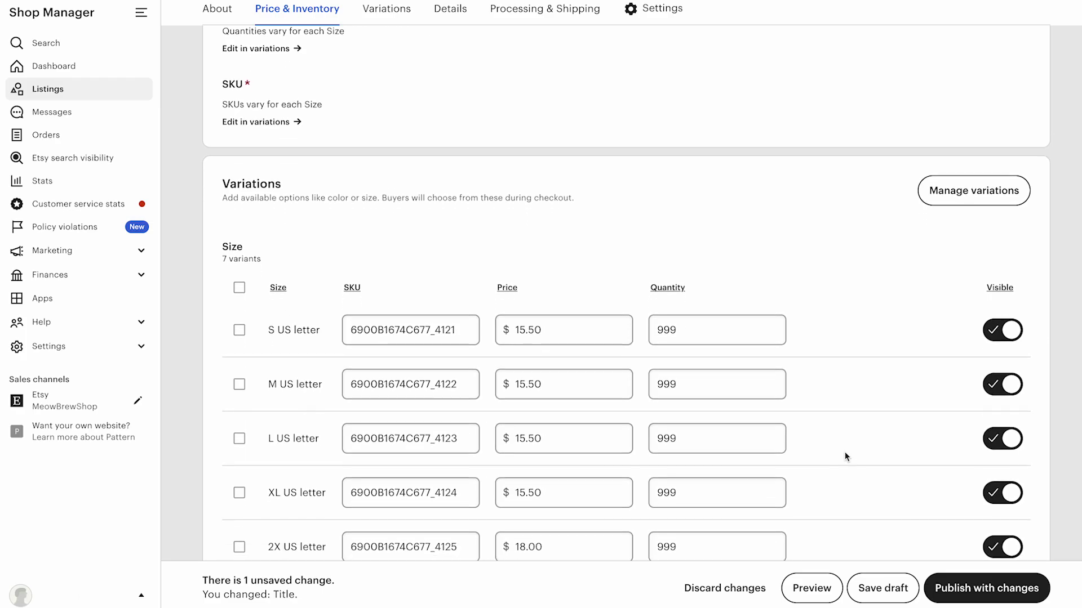
{"action": "scroll", "coordinate": [845, 456], "scroll_direction": "down", "scroll_amount": 1}
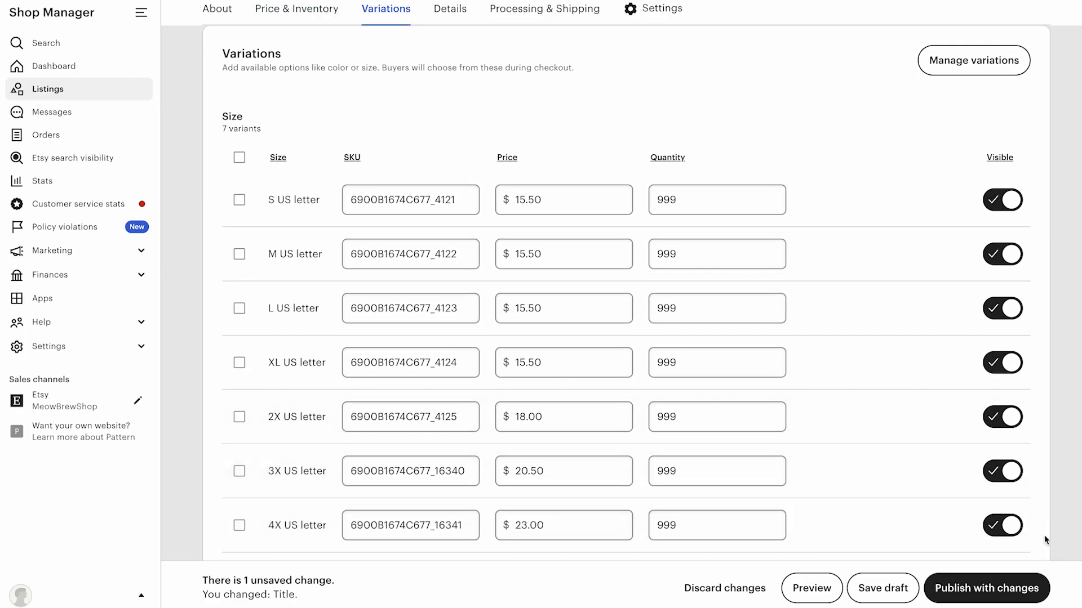
{"action": "scroll", "coordinate": [1043, 535], "scroll_direction": "down", "scroll_amount": 5}
{"action": "scroll", "coordinate": [1044, 535], "scroll_direction": "down", "scroll_amount": 5}
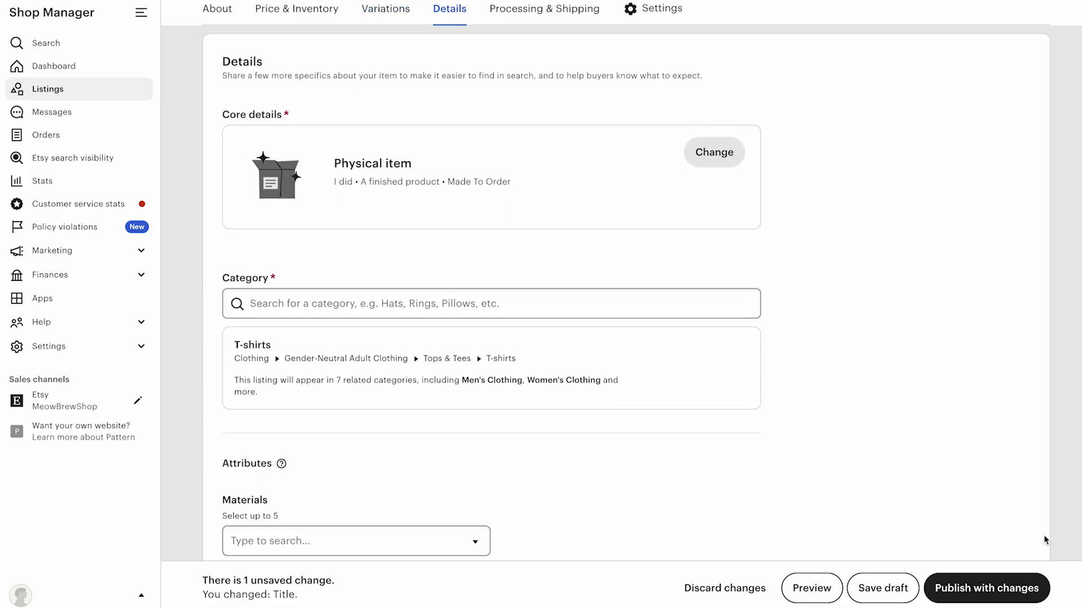
Set the listing's core details to a physical finished product made by another company or person, Made To Order.
{"action": "left_click", "coordinate": [734, 164]}
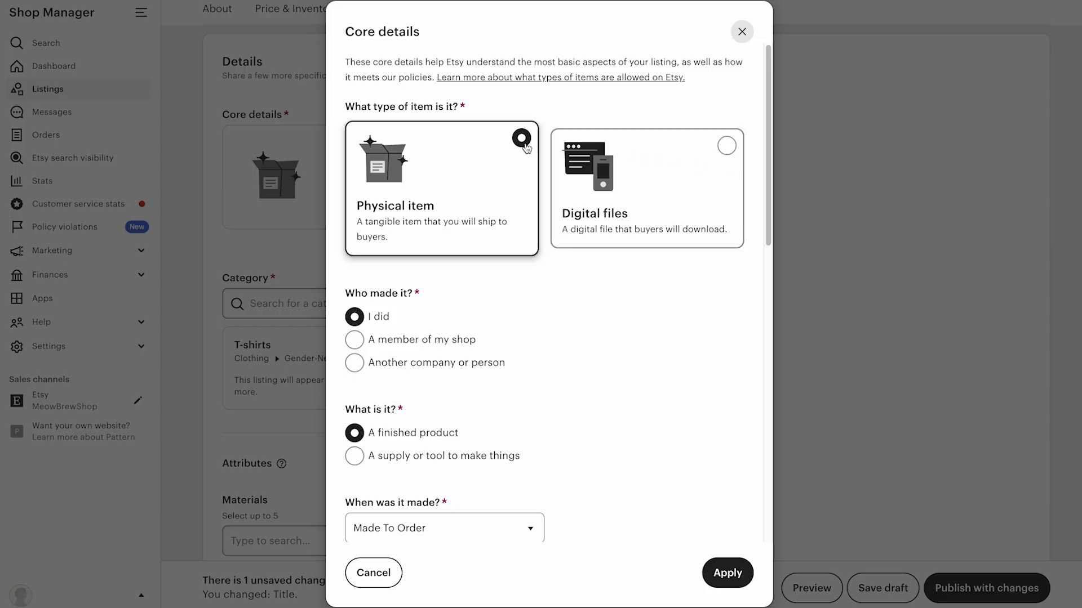
{"action": "left_click", "coordinate": [355, 364]}
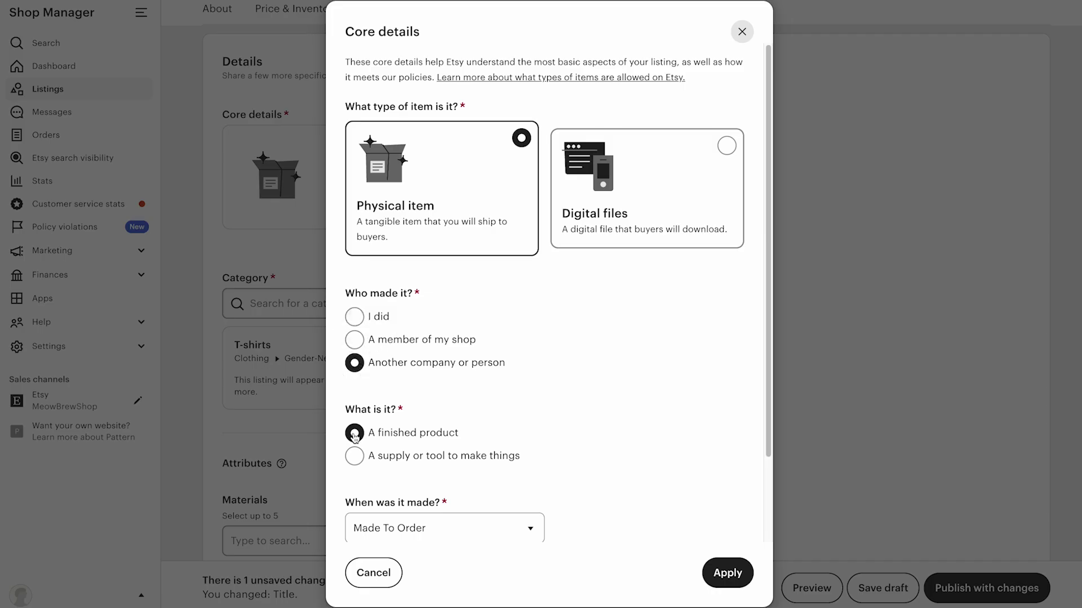
{"action": "scroll", "coordinate": [582, 449], "scroll_direction": "down", "scroll_amount": 2}
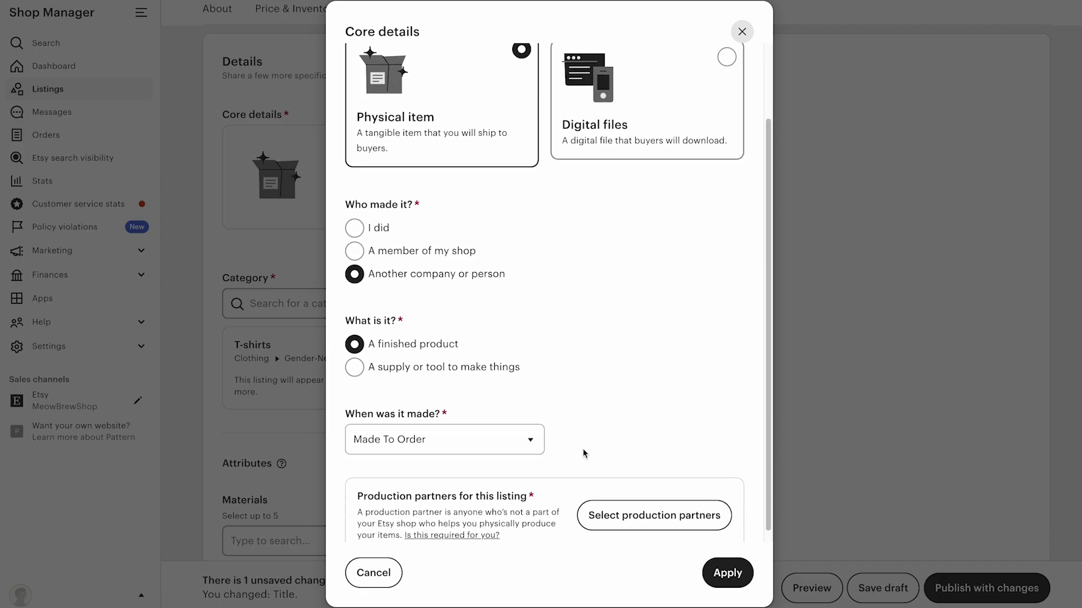
{"action": "left_click", "coordinate": [540, 440]}
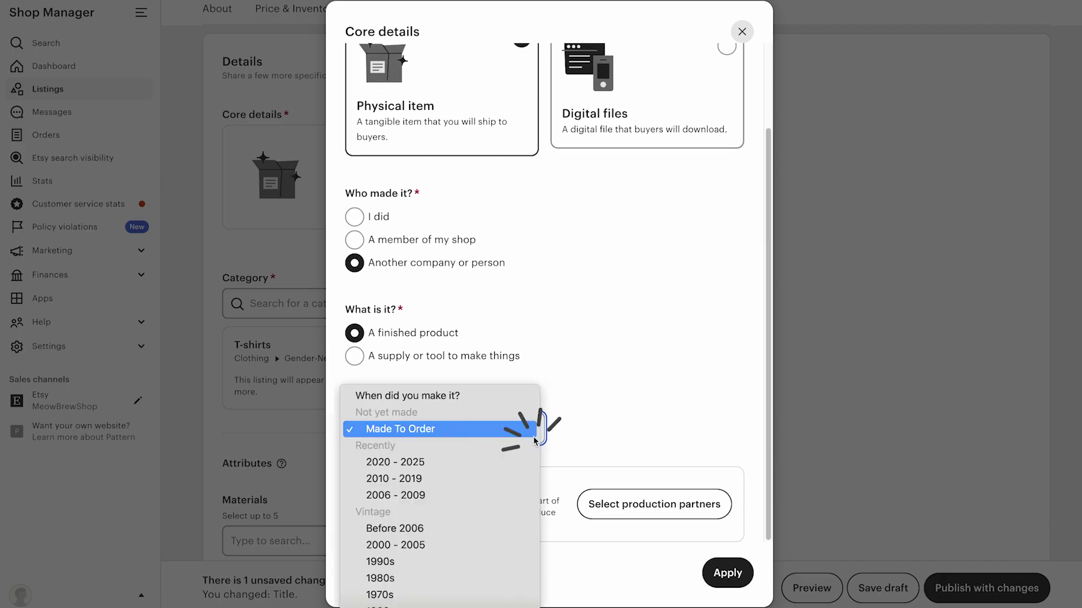
{"action": "left_click", "coordinate": [411, 430]}
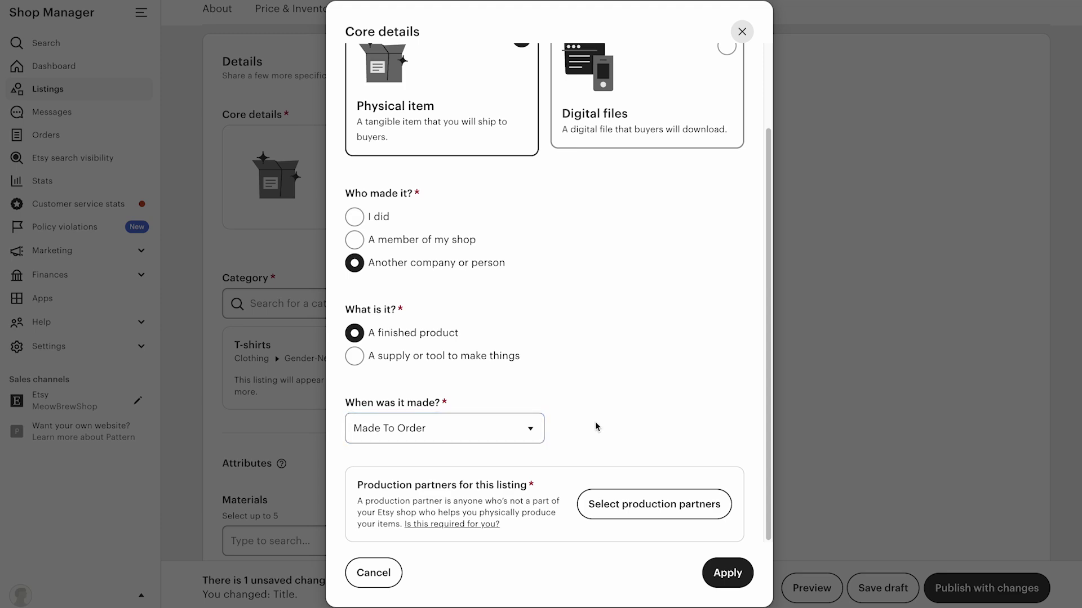
Start a new production partner named Printful, described as "Print-on-demand production partner.", with the location United States Of America.
{"action": "left_click", "coordinate": [631, 504]}
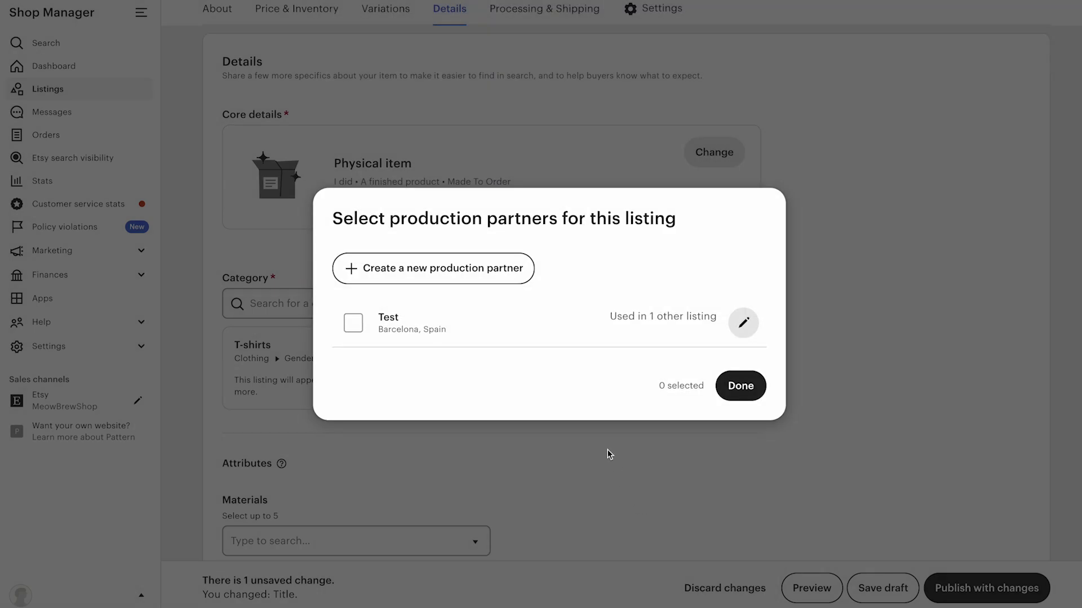
{"action": "left_click", "coordinate": [494, 268]}
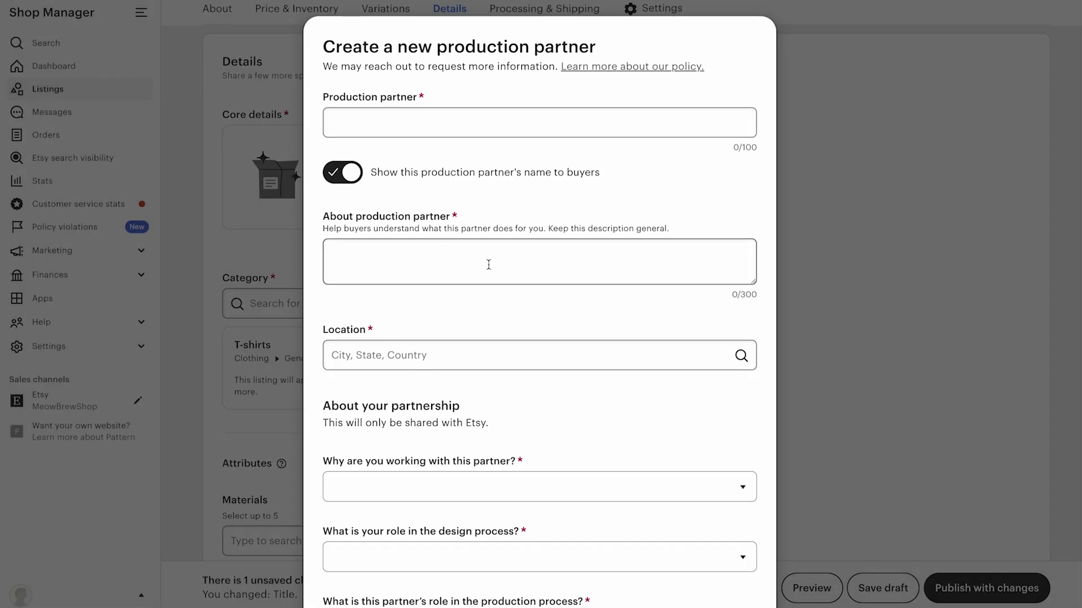
{"action": "left_click", "coordinate": [452, 128]}
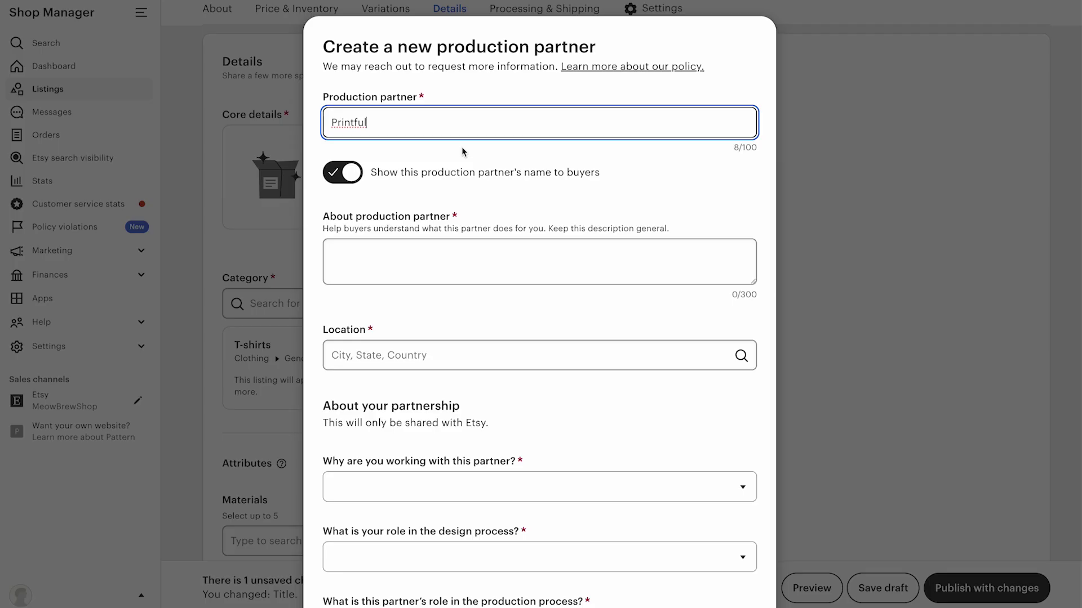
{"action": "left_click", "coordinate": [486, 258]}
{"action": "type", "text": "Print-on-demand production partner."}
{"action": "left_click", "coordinate": [476, 353]}
{"action": "type", "text": "united"}
{"action": "left_click", "coordinate": [470, 469]}
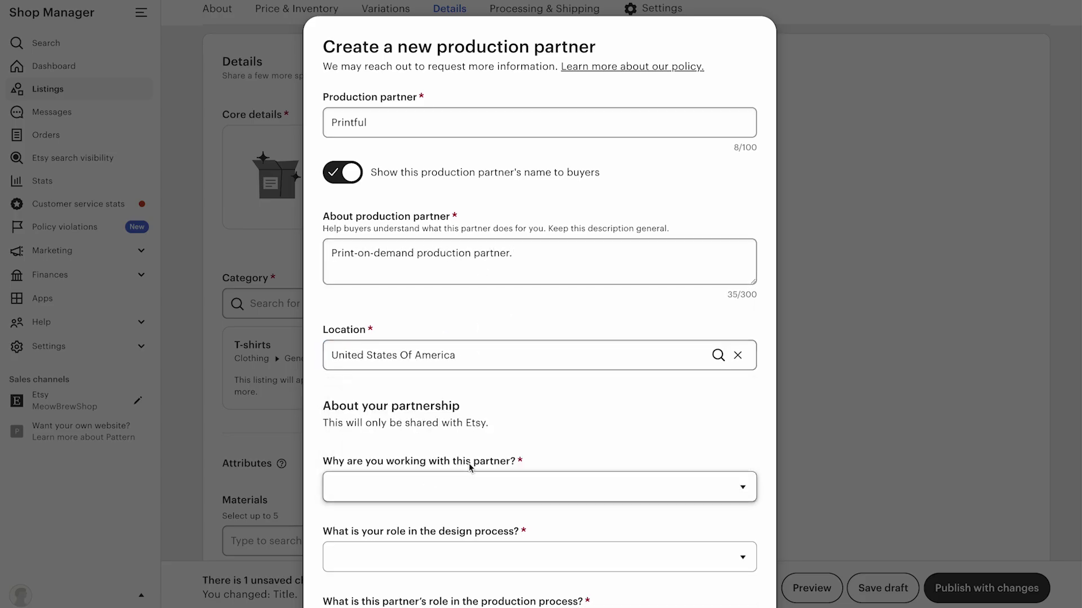
Set the partnership answers to "I don't have the technical ability or equipment to make it entirely by myself", "I design everything myself" and "They do everything for me".
{"action": "scroll", "coordinate": [523, 428], "scroll_direction": "down", "scroll_amount": 3}
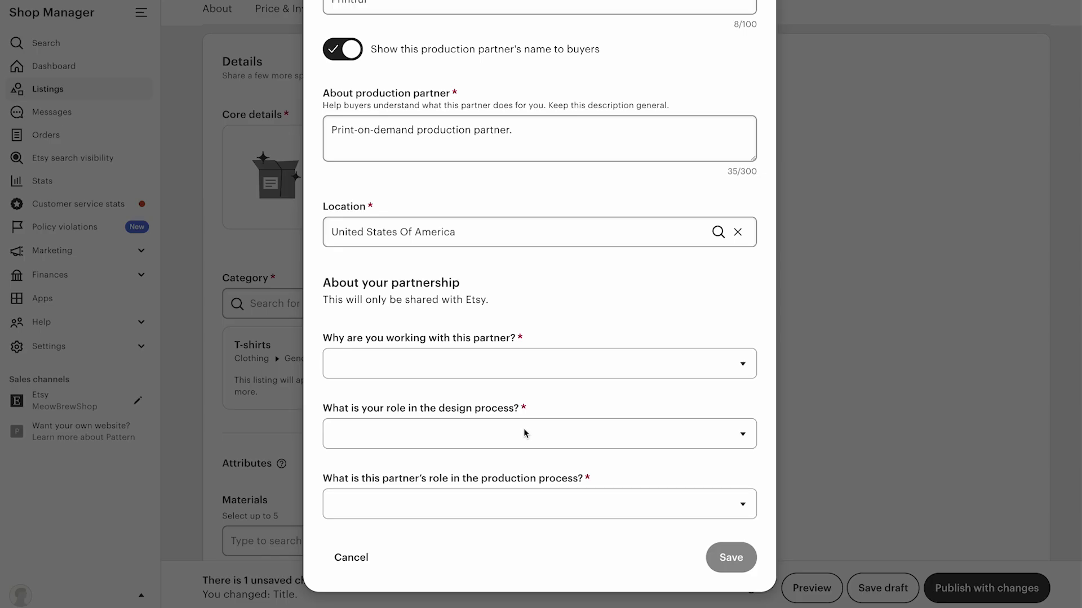
{"action": "left_click", "coordinate": [558, 371]}
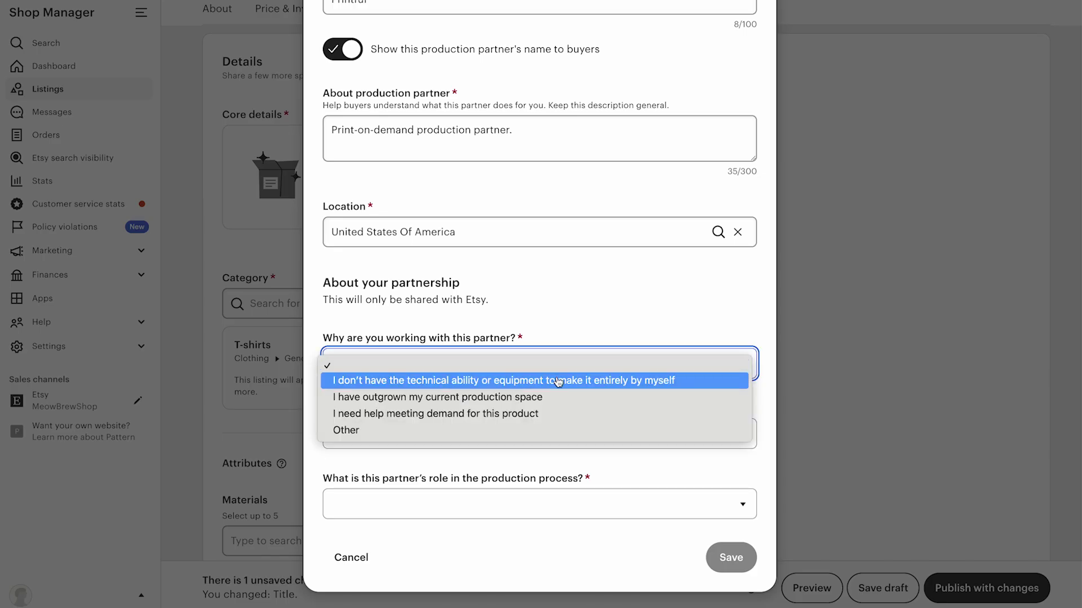
{"action": "left_click", "coordinate": [557, 381]}
{"action": "left_click", "coordinate": [531, 433]}
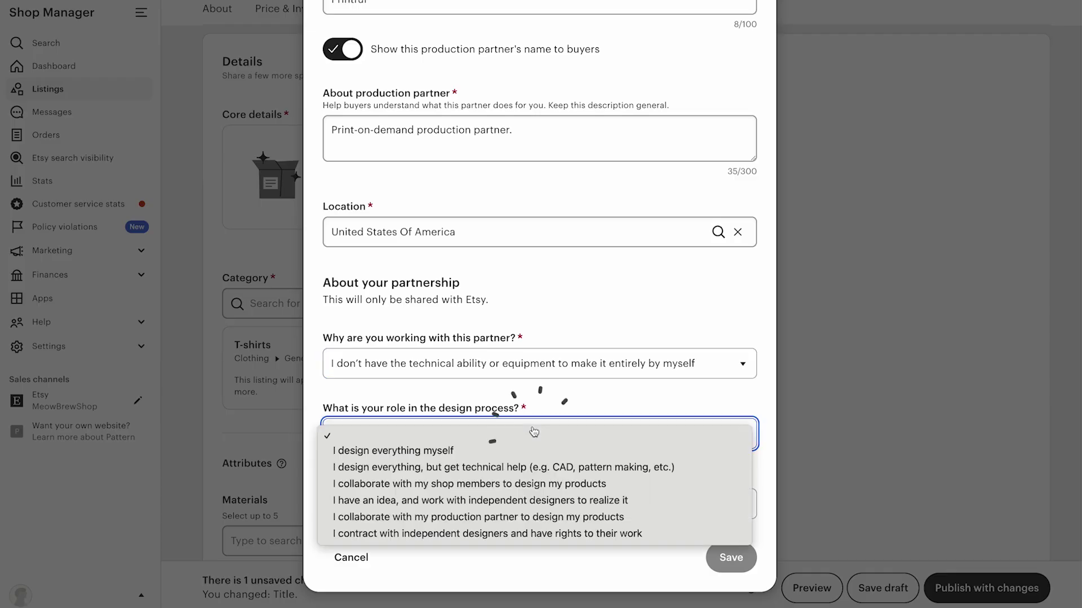
{"action": "left_click", "coordinate": [527, 450]}
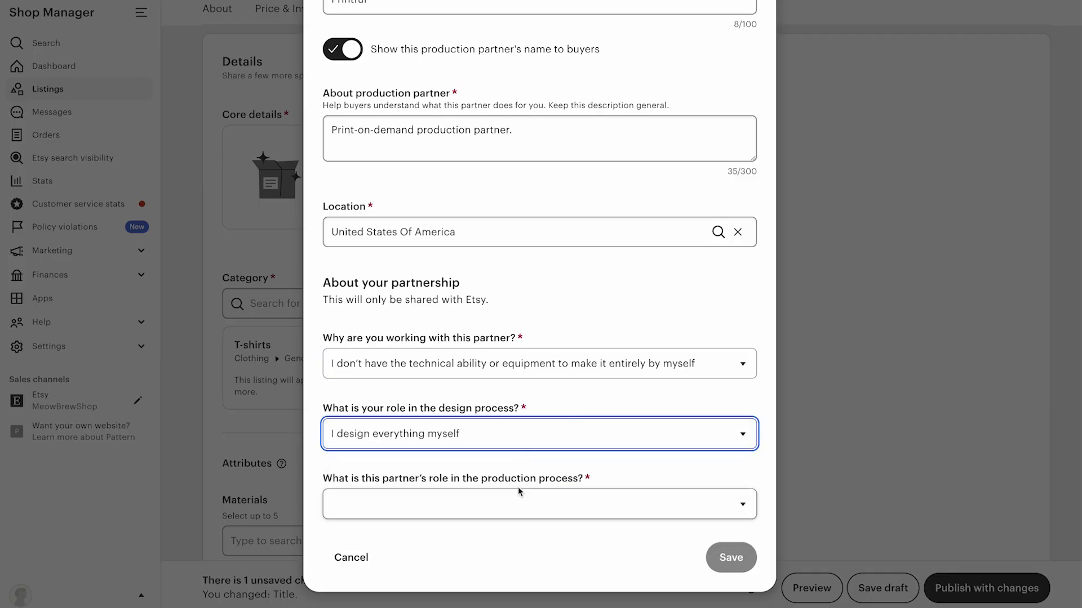
{"action": "left_click", "coordinate": [517, 502]}
{"action": "left_click", "coordinate": [454, 572]}
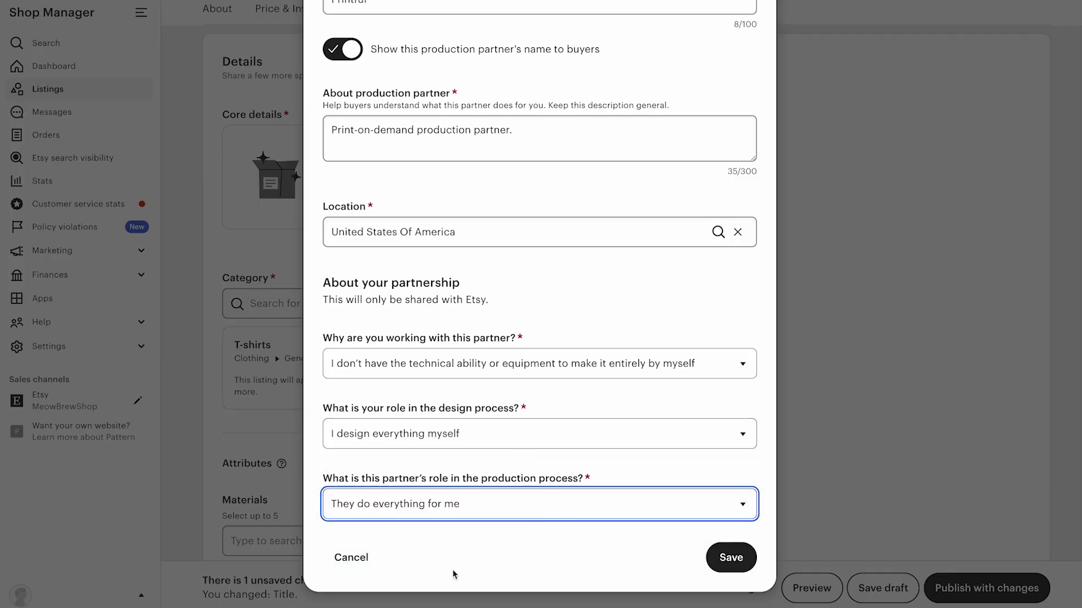
Save the Printful production partner, assign it to the listing and apply the core details.
{"action": "left_click", "coordinate": [727, 558]}
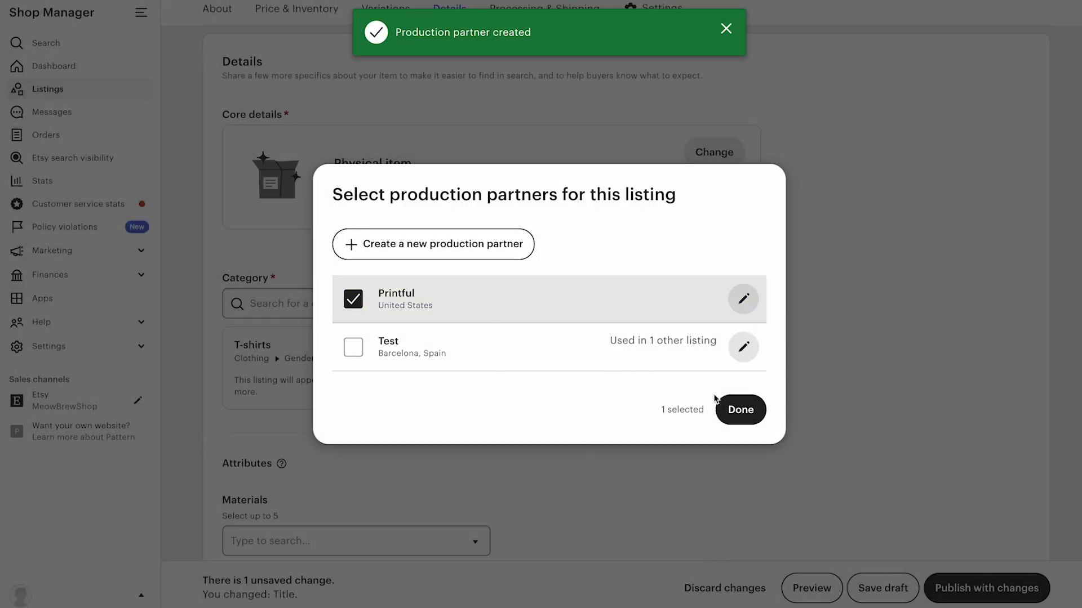
{"action": "left_click", "coordinate": [742, 413]}
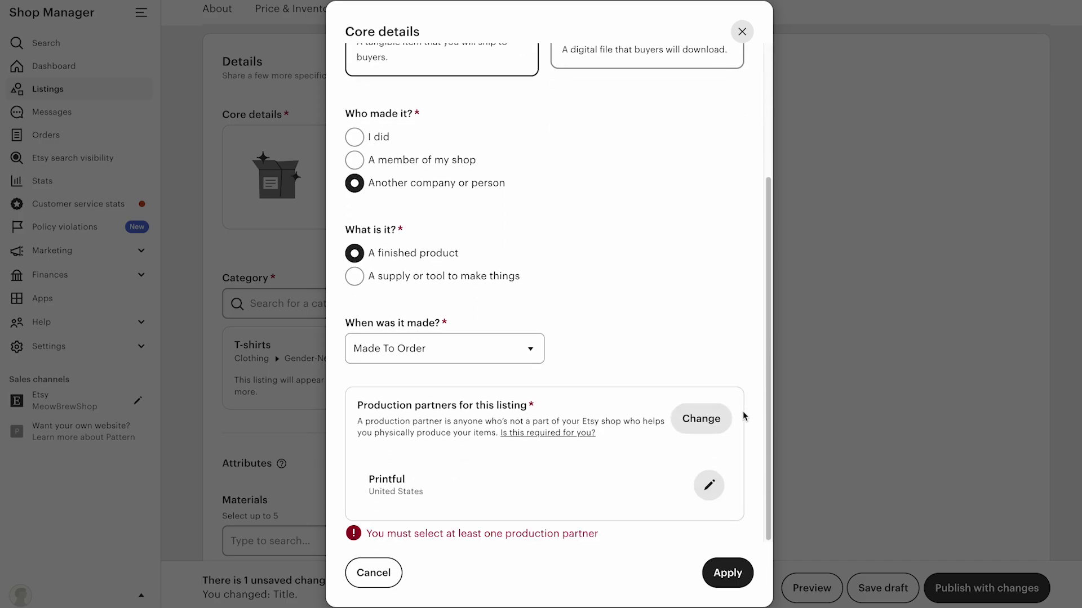
{"action": "left_click", "coordinate": [732, 574]}
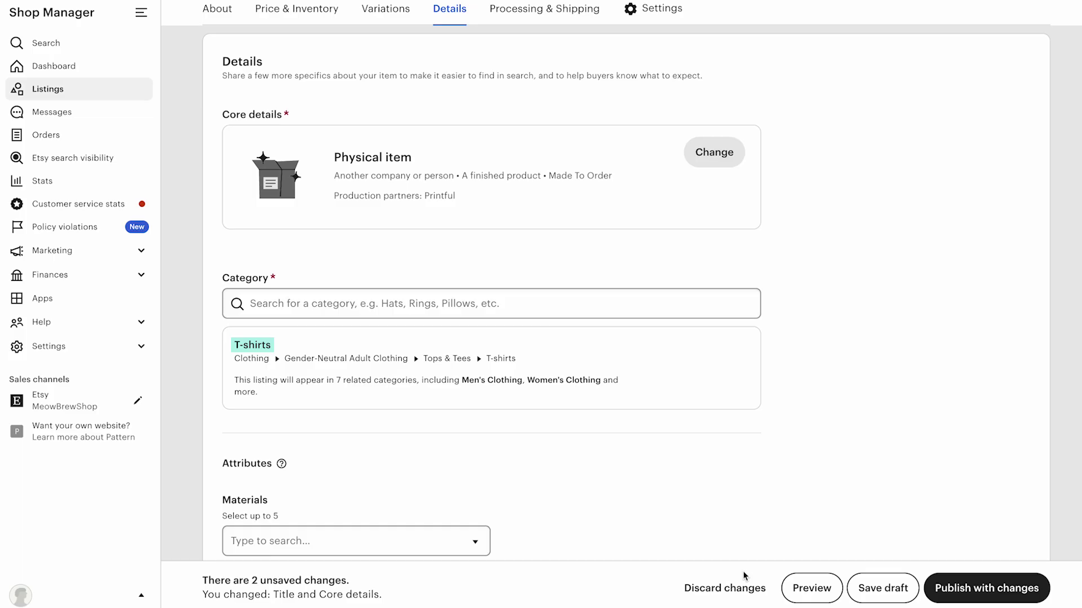
Add the tags "cat t-shirt" and "cat lovers" and the material "cotton" to the listing.
{"action": "scroll", "coordinate": [821, 391], "scroll_direction": "down", "scroll_amount": 5}
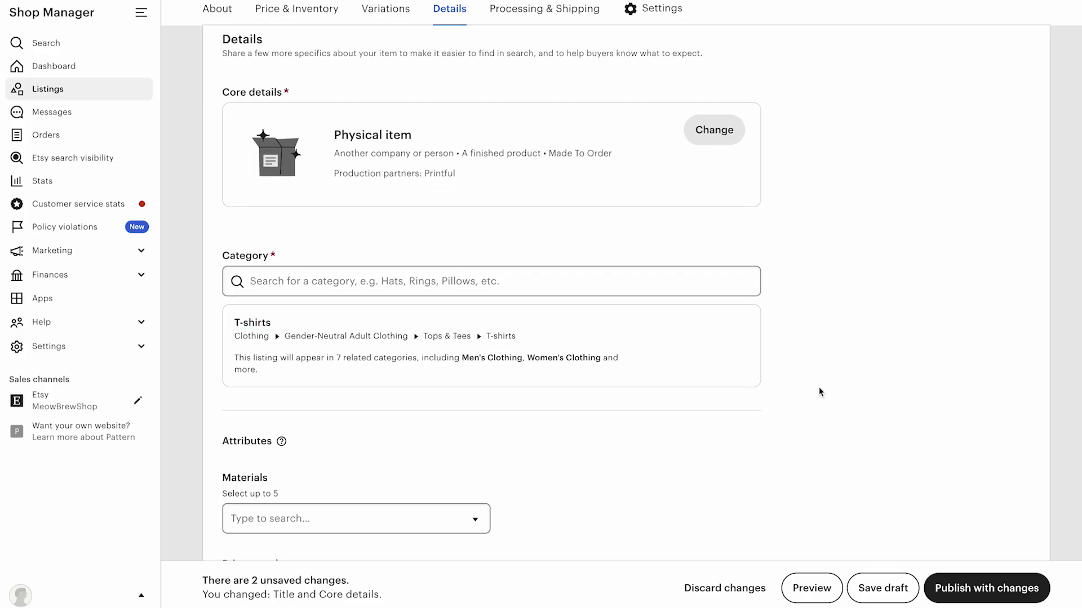
{"action": "scroll", "coordinate": [821, 391], "scroll_direction": "down", "scroll_amount": 2}
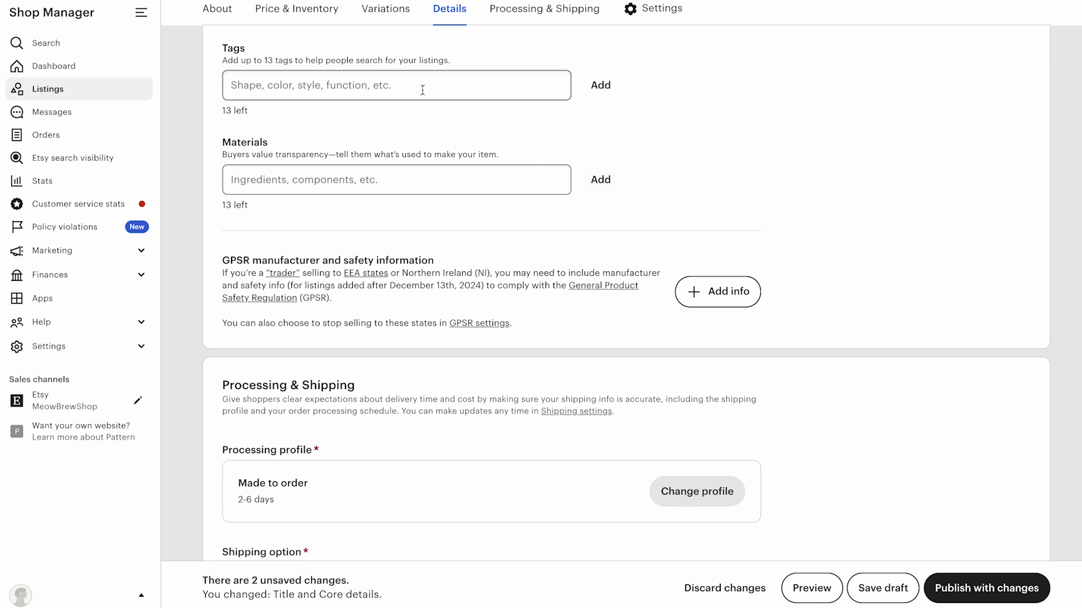
{"action": "left_click", "coordinate": [583, 89]}
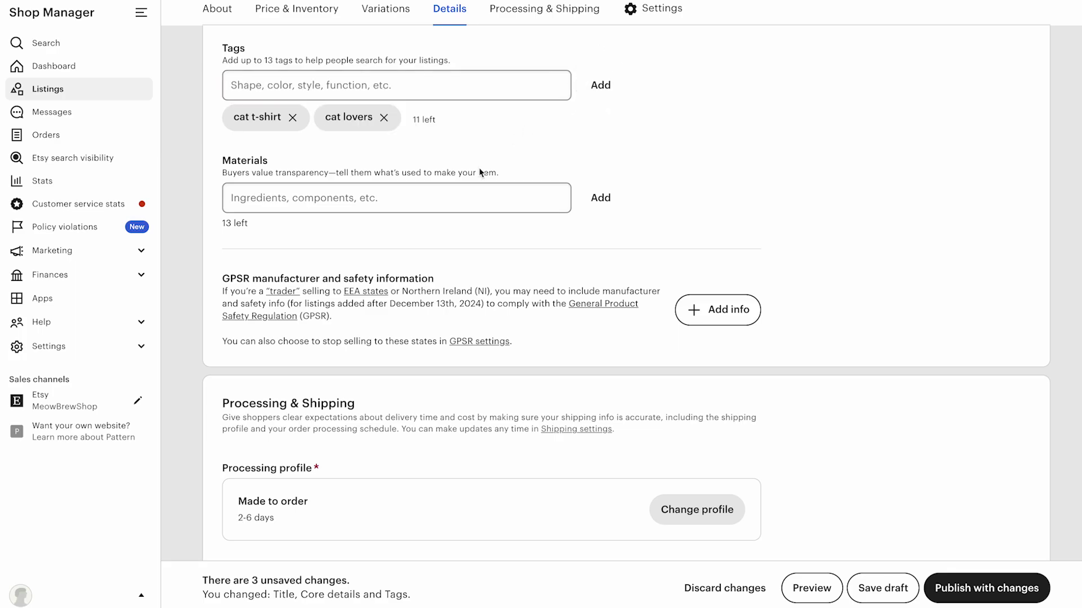
{"action": "left_click", "coordinate": [596, 206]}
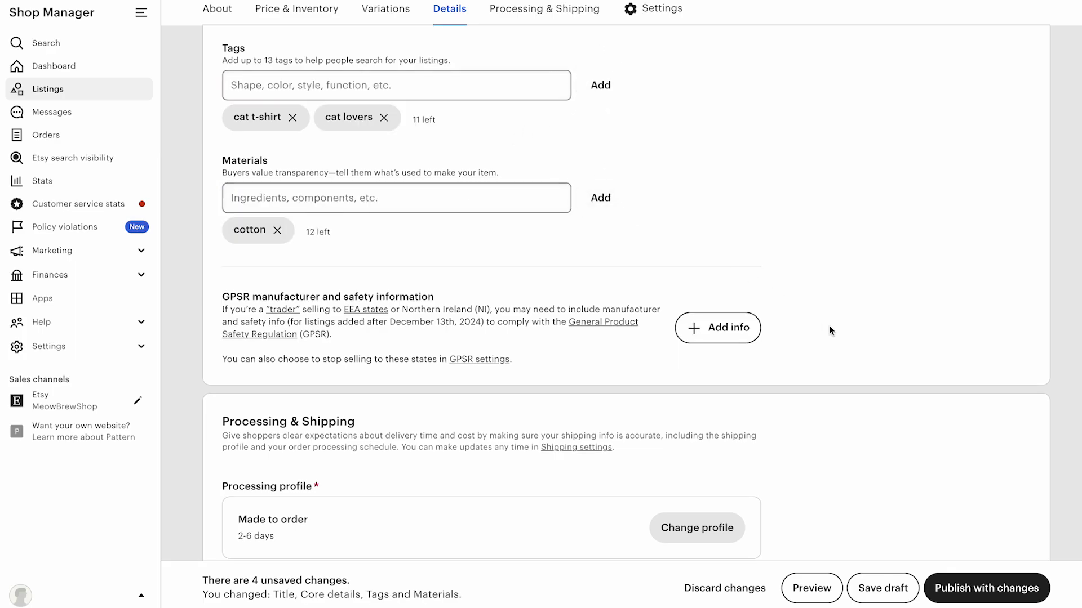
Create and apply a return policy that accepts returns but no exchanges within 30 days of delivery.
{"action": "scroll", "coordinate": [830, 331], "scroll_direction": "down", "scroll_amount": 6}
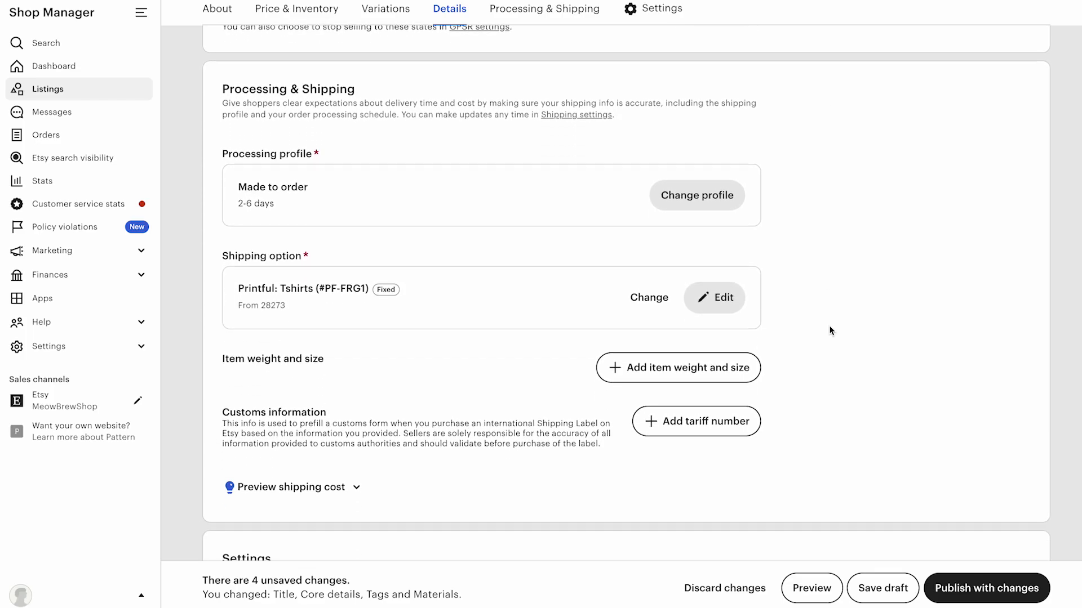
{"action": "scroll", "coordinate": [830, 331], "scroll_direction": "down", "scroll_amount": 1}
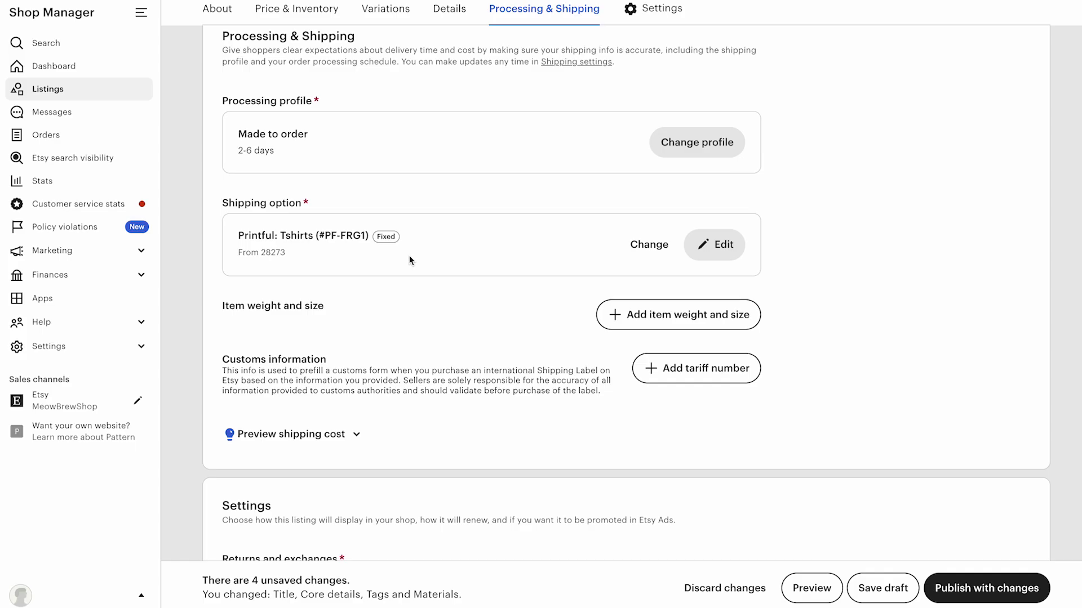
{"action": "left_click", "coordinate": [706, 263]}
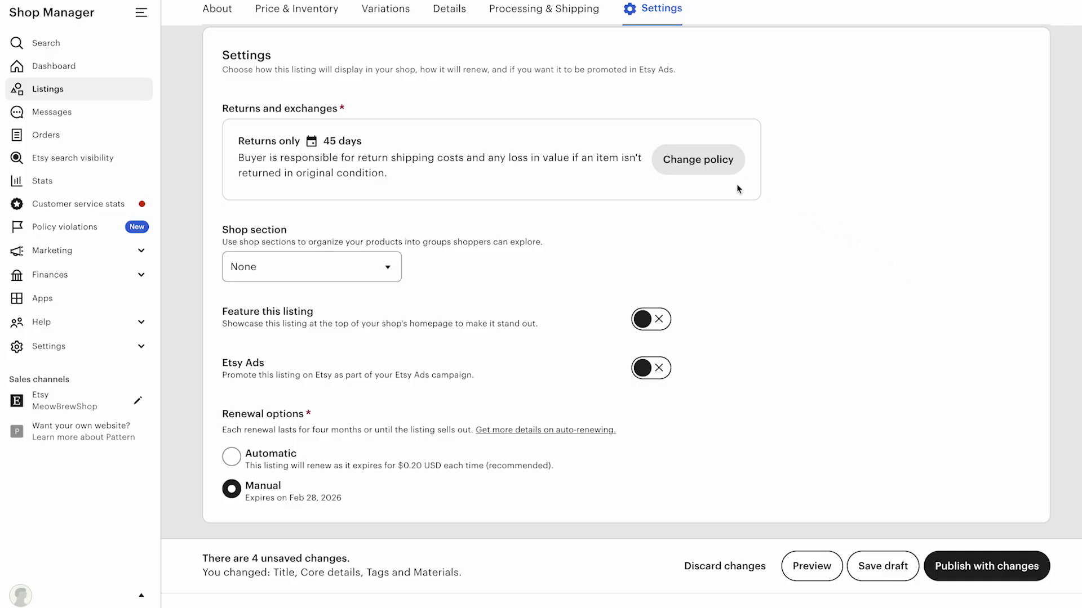
{"action": "left_click", "coordinate": [714, 164]}
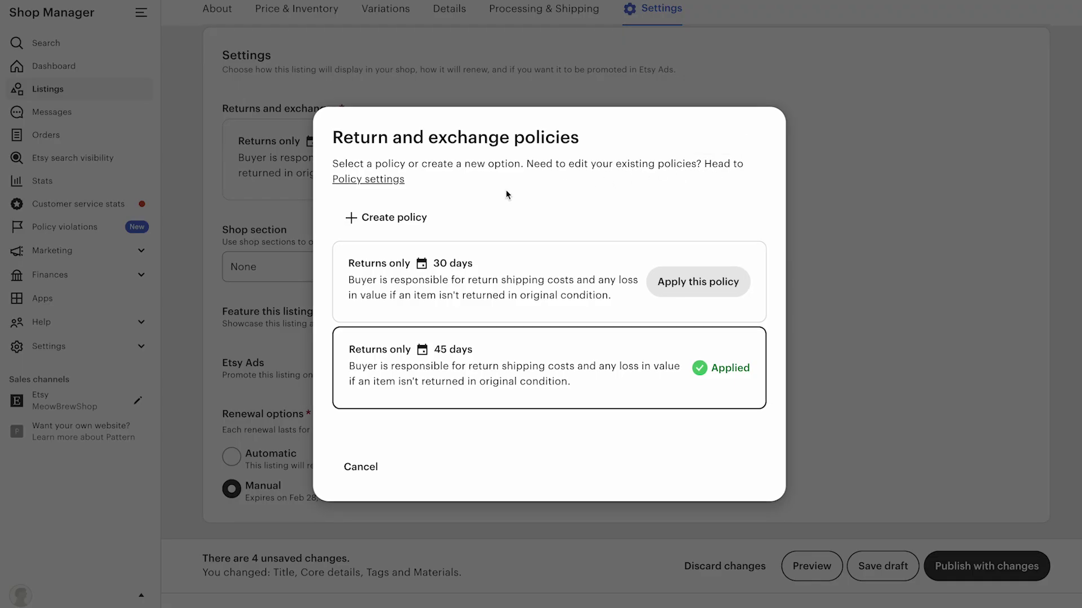
{"action": "left_click", "coordinate": [405, 215]}
{"action": "left_click", "coordinate": [369, 237]}
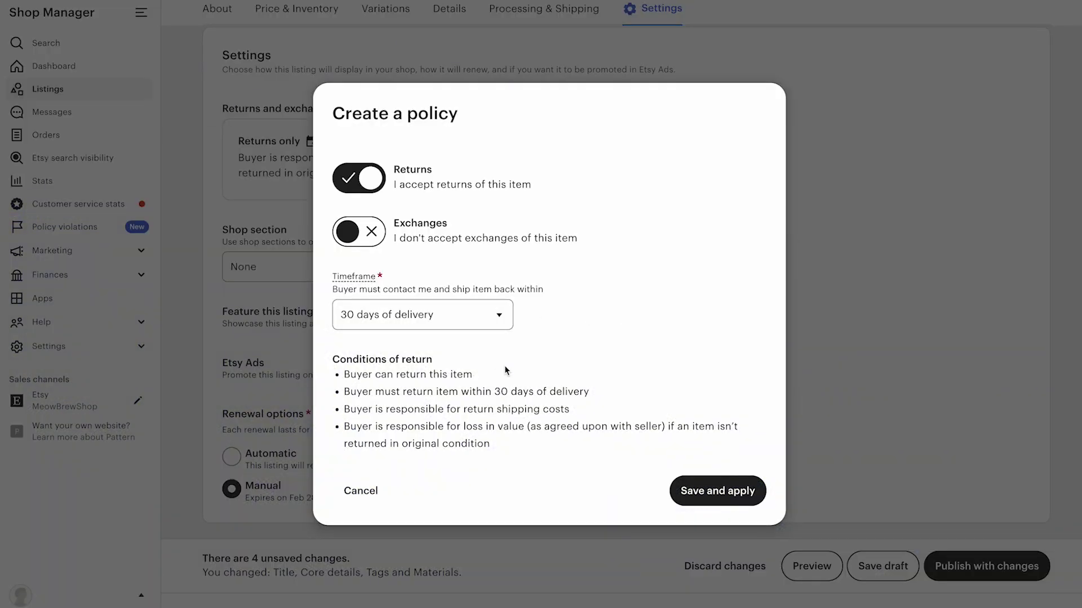
{"action": "left_click", "coordinate": [714, 500]}
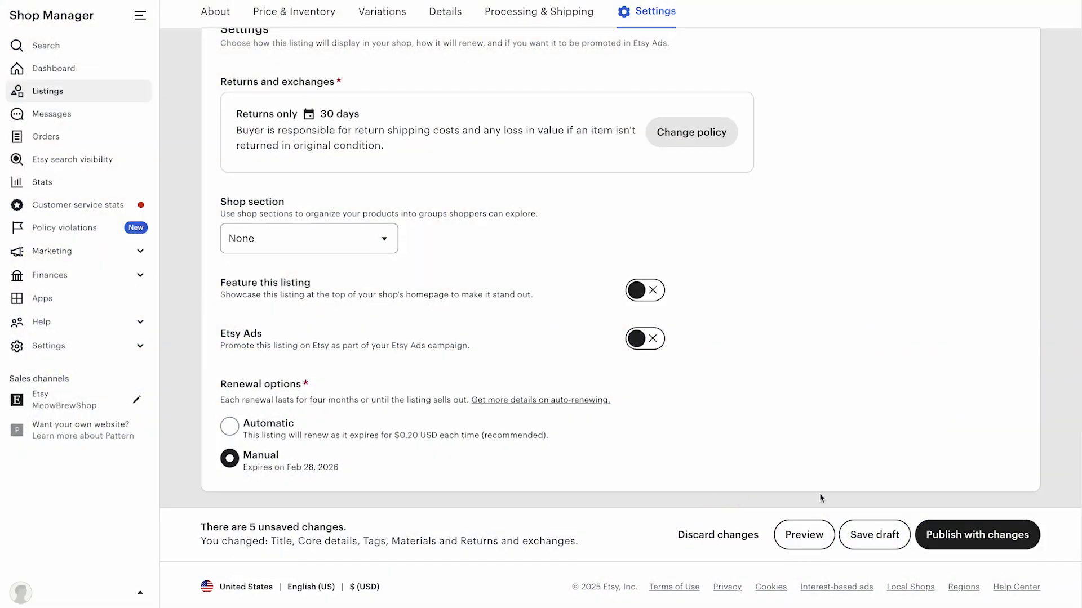
Publish the listing with its changes and accept the listing fee.
{"action": "left_click", "coordinate": [974, 538]}
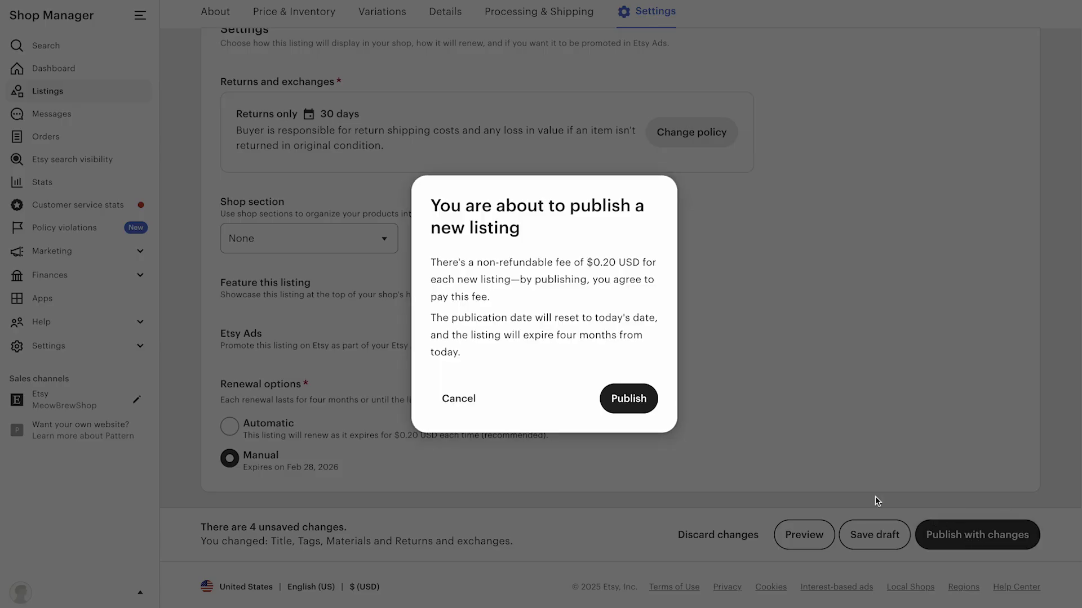
{"action": "left_click", "coordinate": [628, 400]}
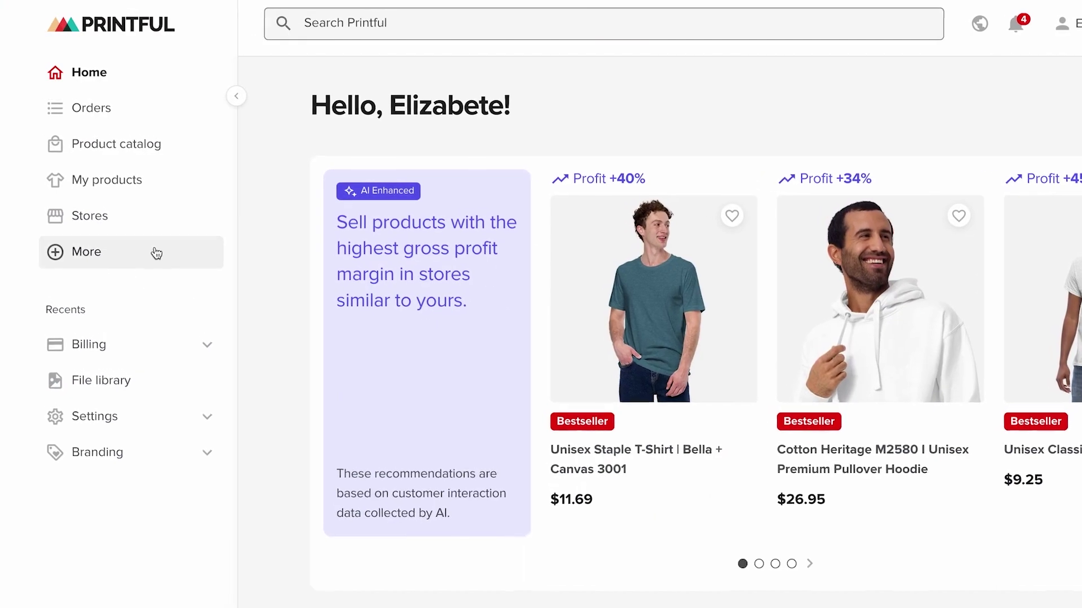
In Printful, open the account's billing methods and start adding a new billing method.
{"action": "left_click", "coordinate": [93, 251]}
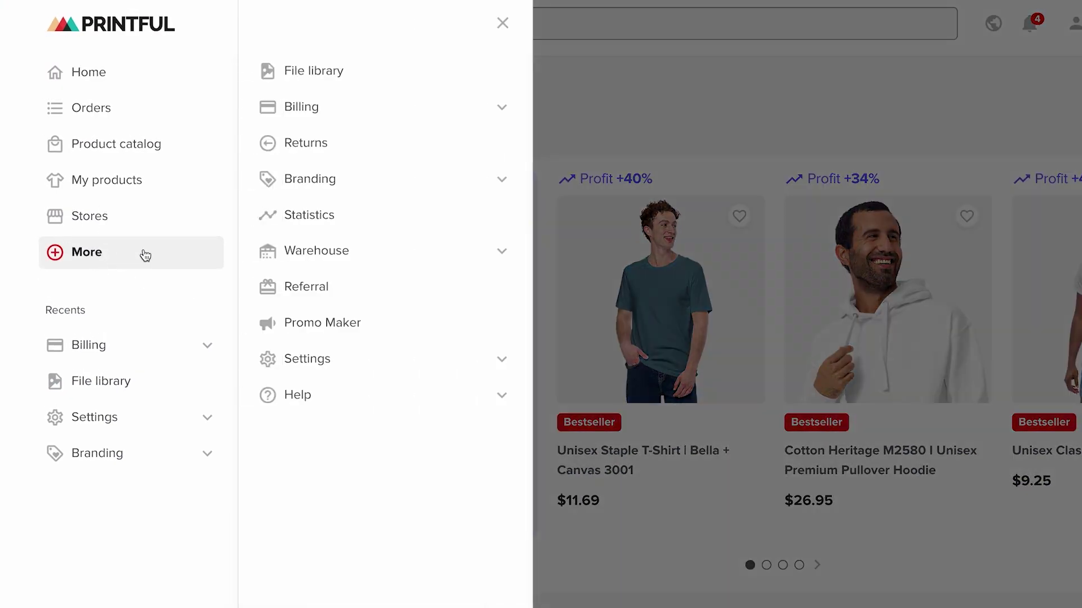
{"action": "left_click", "coordinate": [507, 112]}
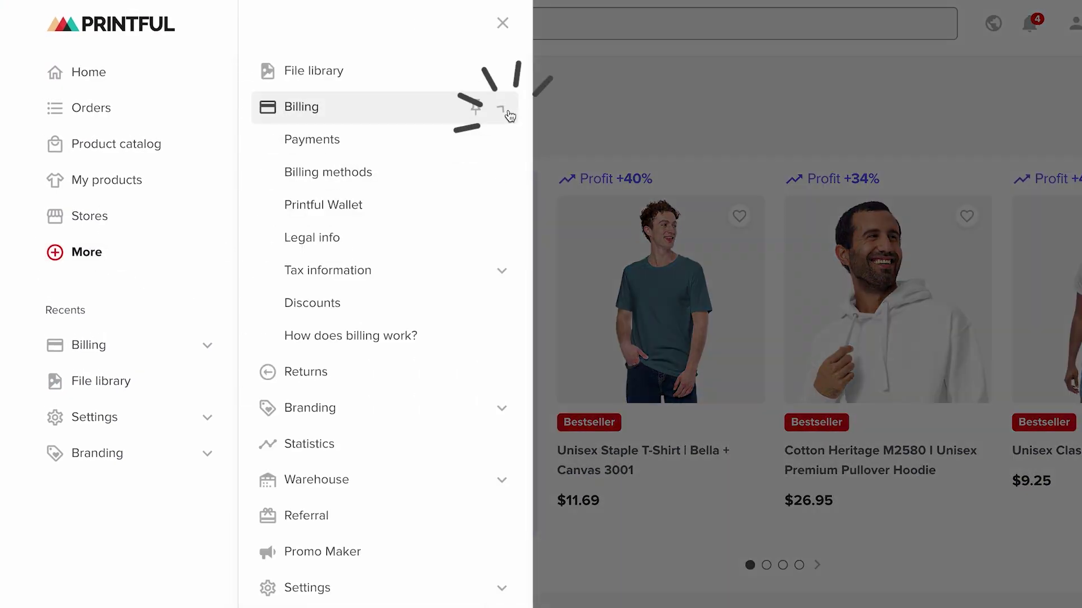
{"action": "left_click", "coordinate": [348, 178]}
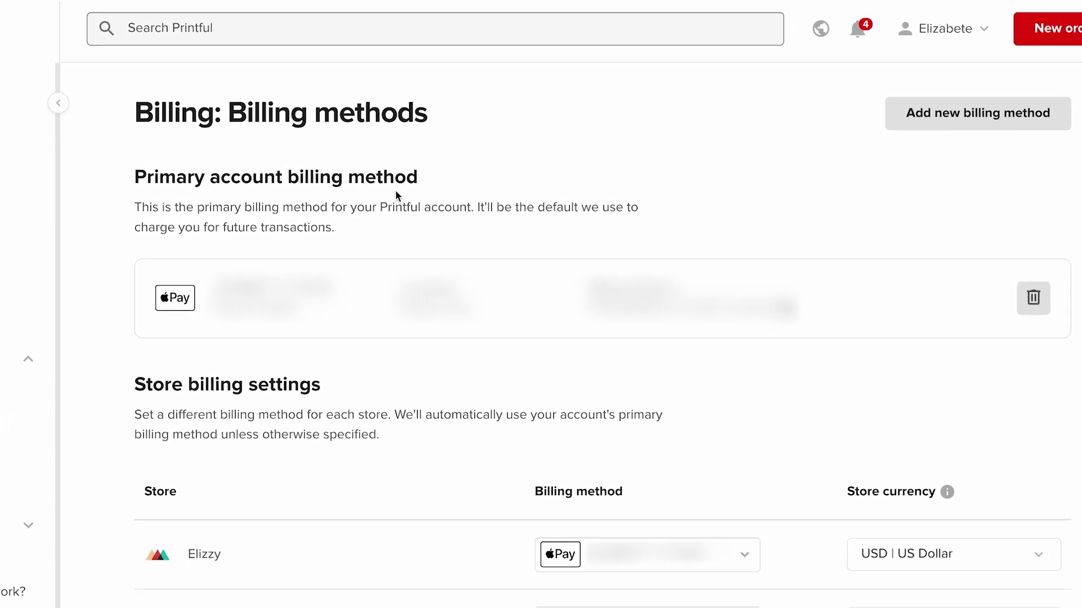
{"action": "left_click", "coordinate": [930, 121]}
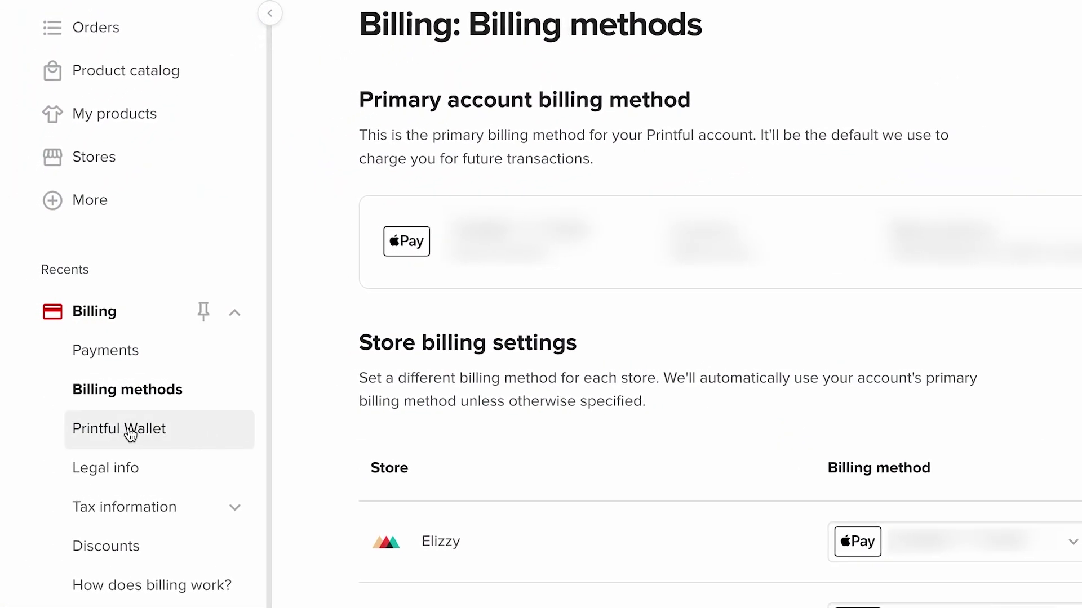
Start a 50 USD top-up of the Printful USD Wallet and view the payment options for a new method.
{"action": "left_click", "coordinate": [130, 434]}
{"action": "scroll", "coordinate": [42, 340], "scroll_direction": "down", "scroll_amount": 8}
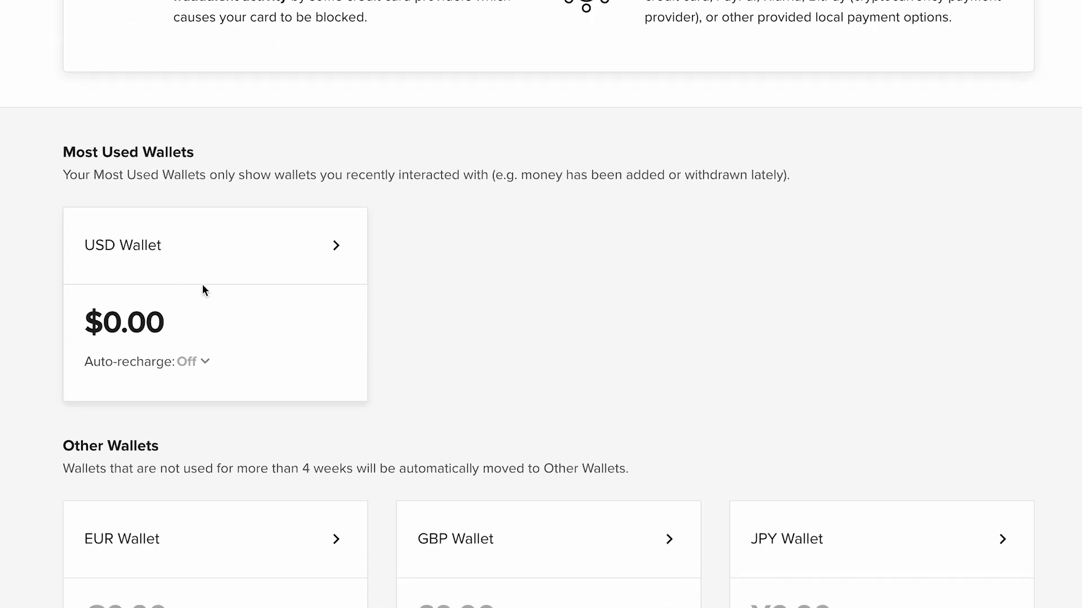
{"action": "left_click", "coordinate": [245, 276]}
{"action": "left_click", "coordinate": [220, 338]}
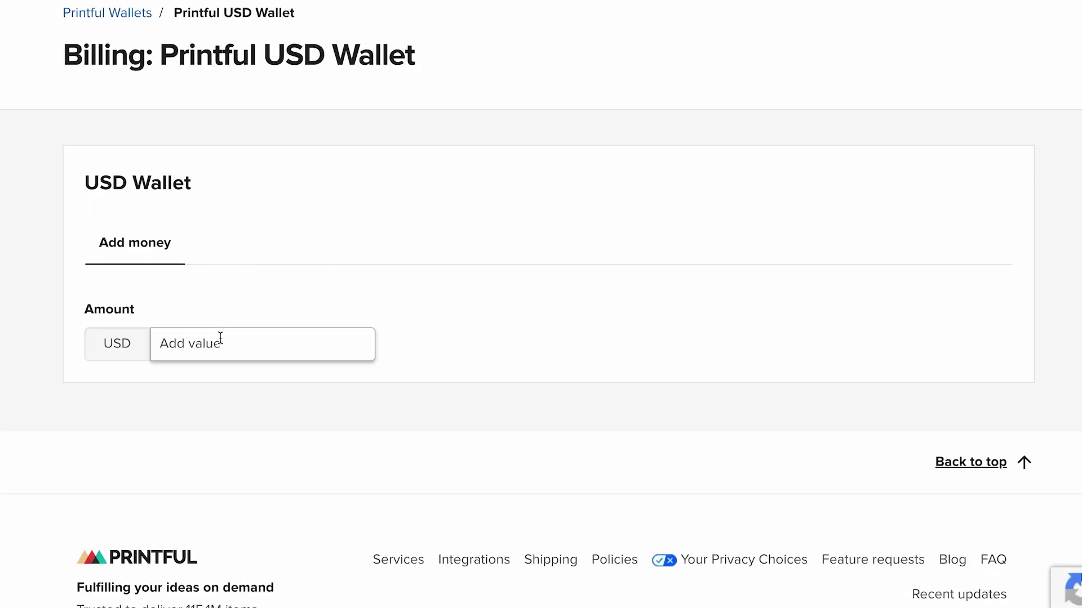
{"action": "type", "text": "50"}
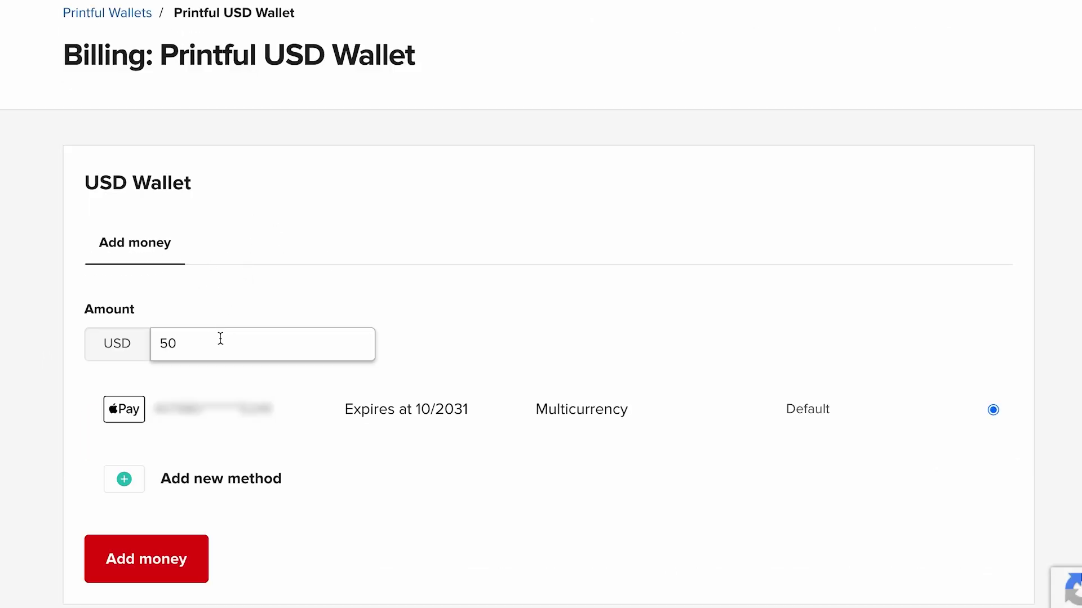
{"action": "left_click", "coordinate": [139, 486]}
{"action": "scroll", "coordinate": [32, 480], "scroll_direction": "down", "scroll_amount": 9}
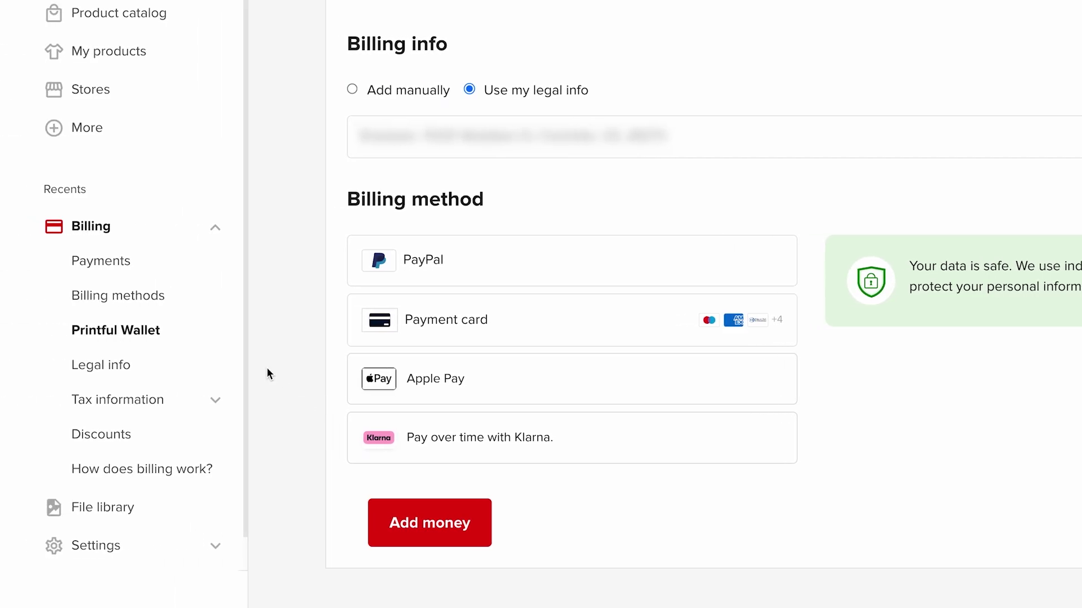
Return to the Printful Wallet overview and open the USD Wallet's auto-recharge options.
{"action": "left_click", "coordinate": [153, 344]}
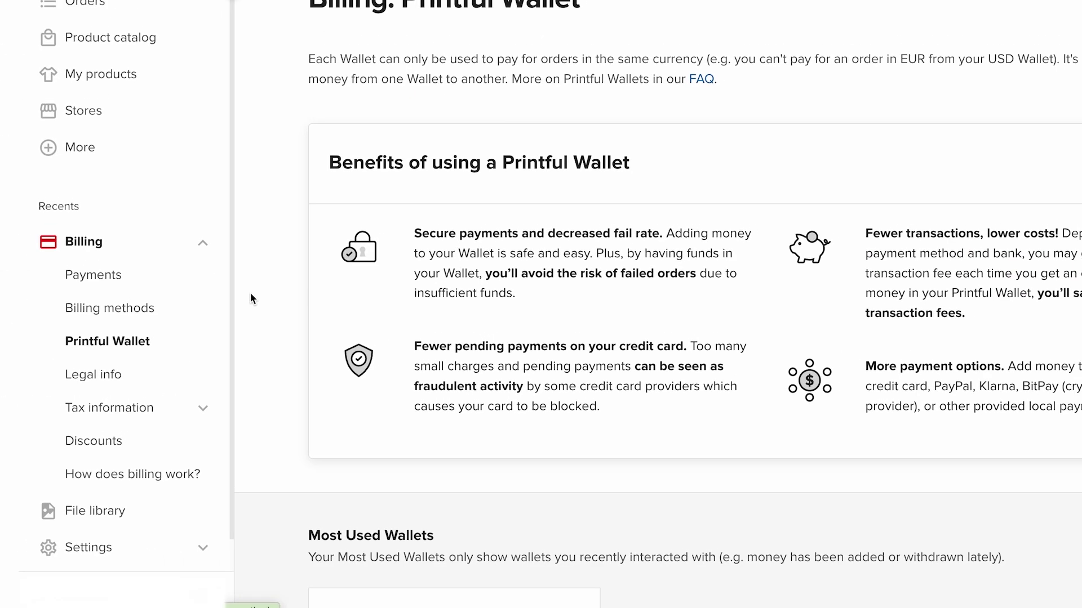
{"action": "scroll", "coordinate": [218, 329], "scroll_direction": "down", "scroll_amount": 7}
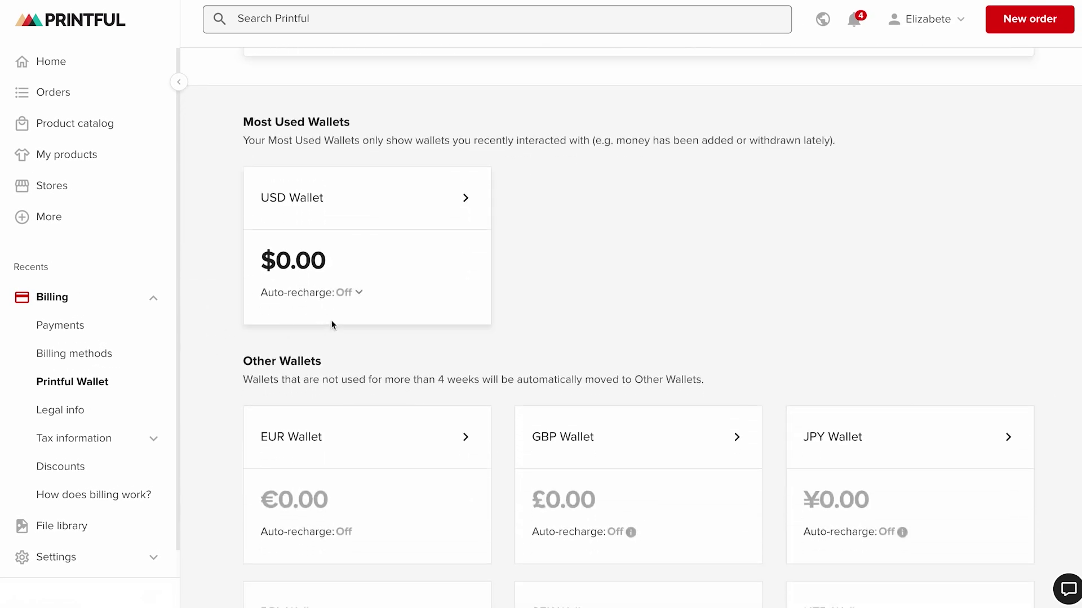
{"action": "left_click", "coordinate": [359, 293]}
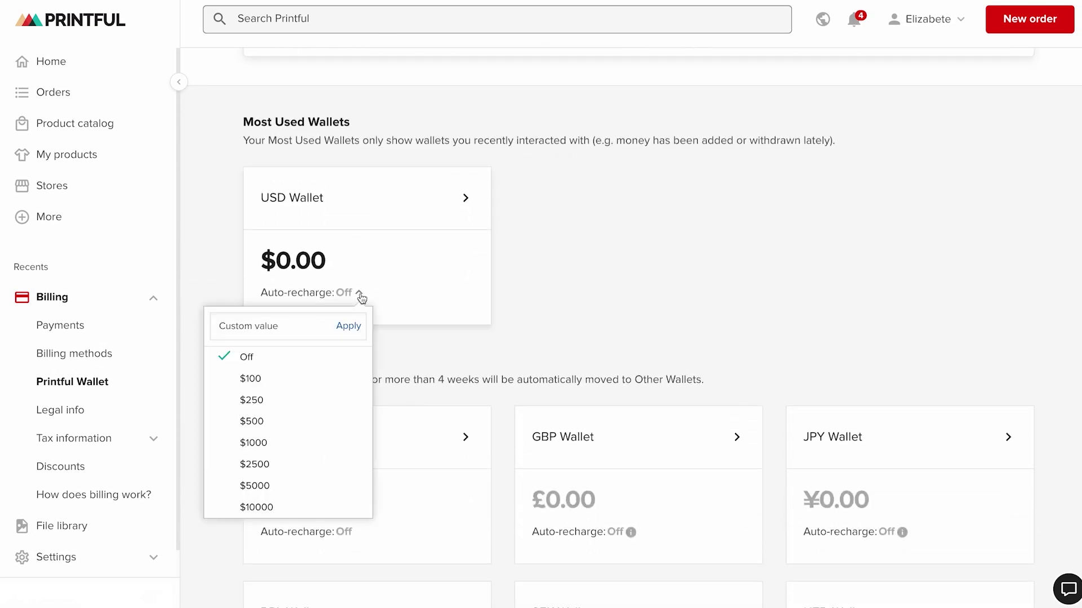